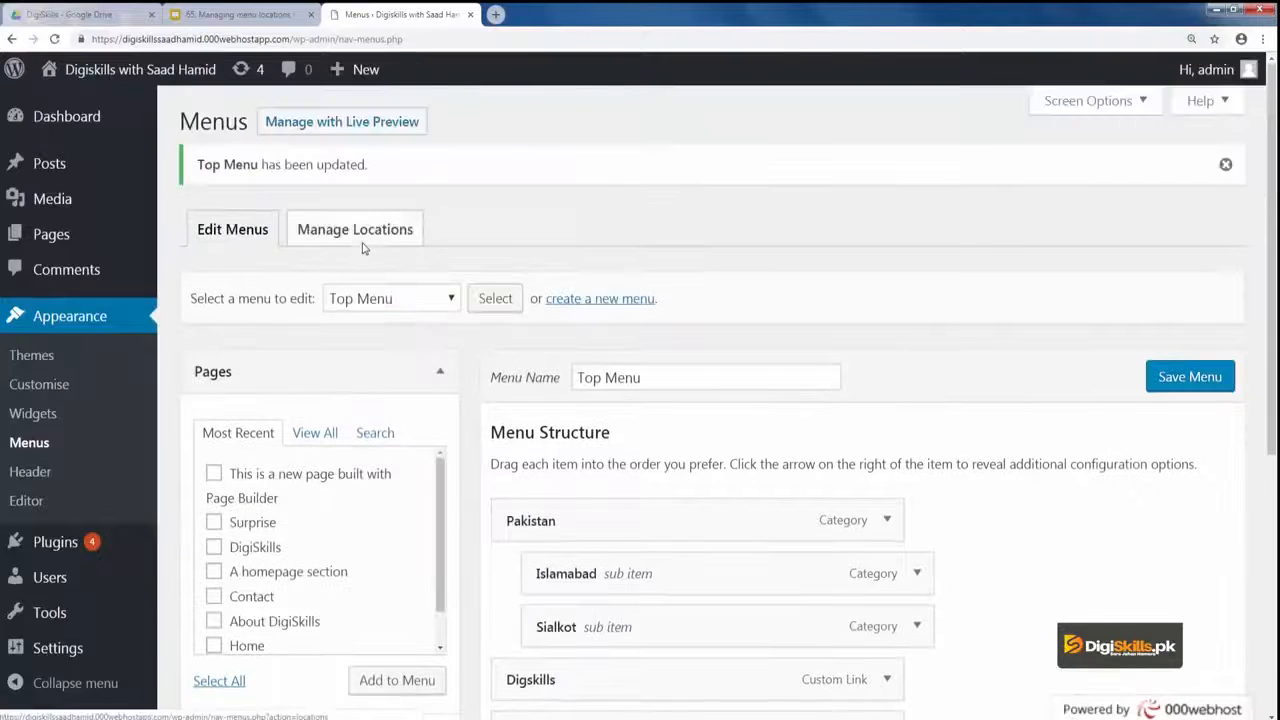
Open the live site in a new tab and check its navigation menu
{"action": "right_click", "coordinate": [140, 73]}
{"action": "left_click", "coordinate": [188, 85]}
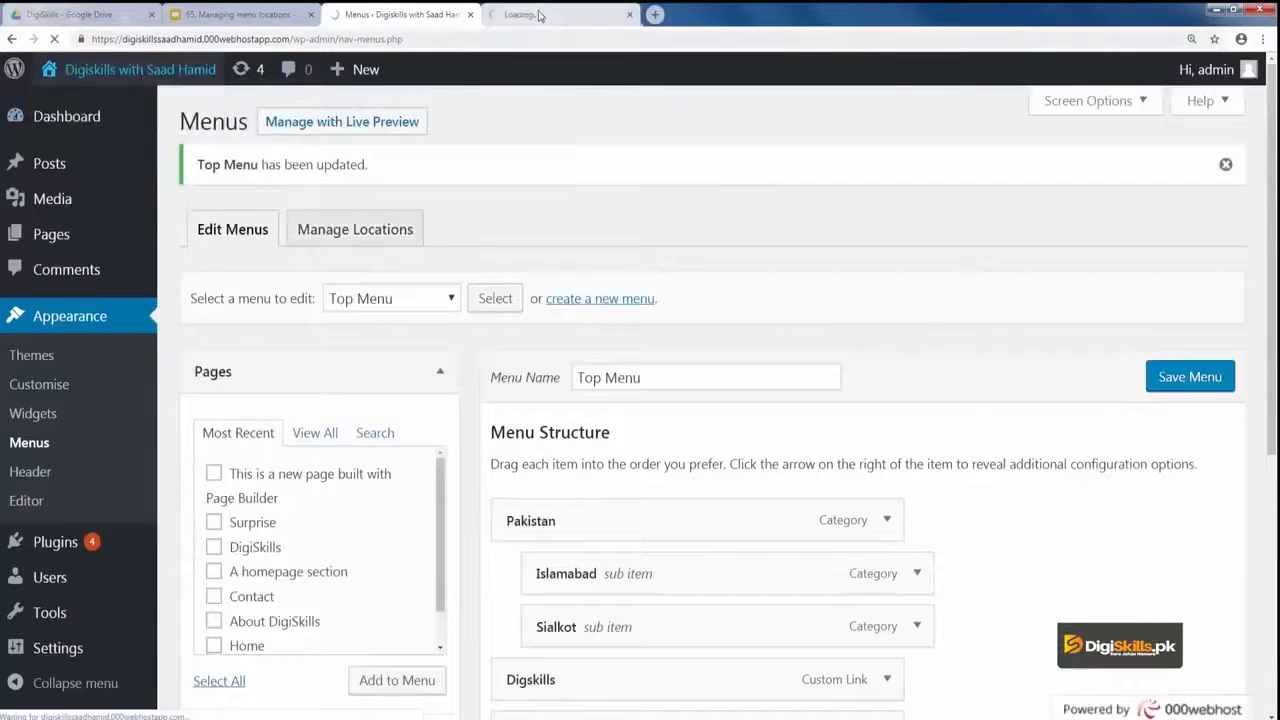
{"action": "left_click", "coordinate": [540, 15]}
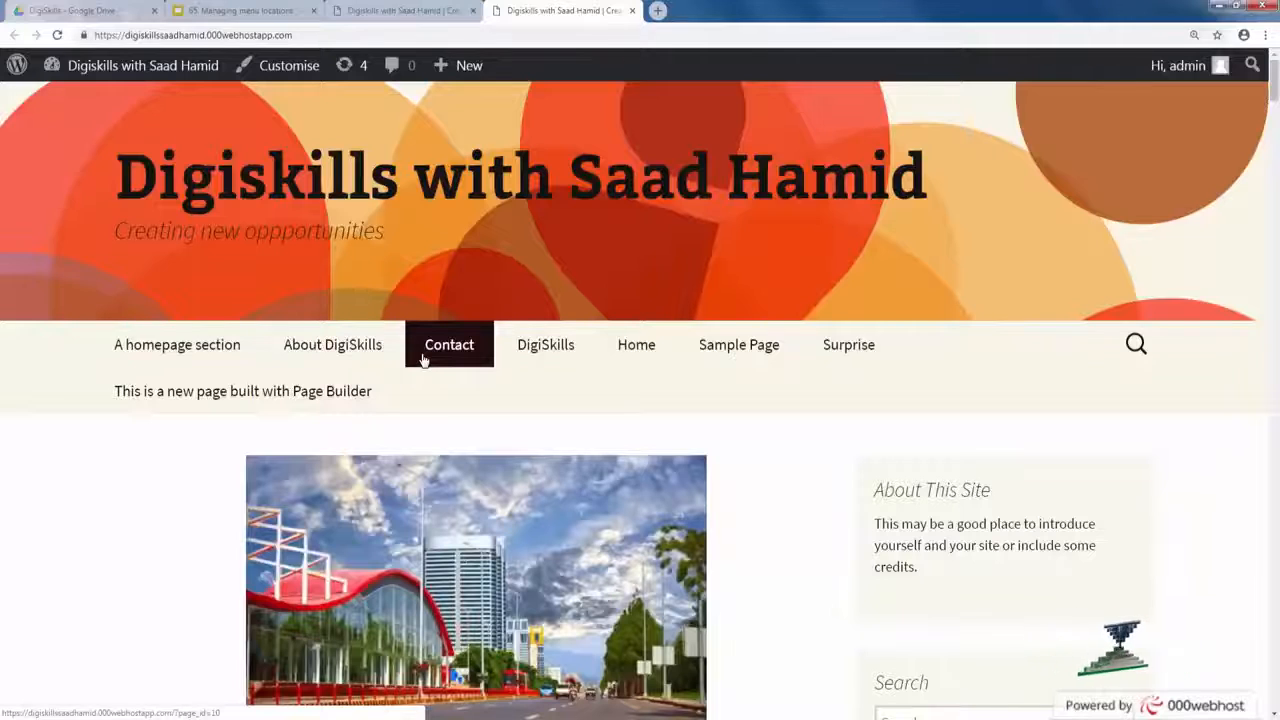
Return to the menu locations page, assign Top Menu to the Navigation Menu location and save the changes
{"action": "left_click", "coordinate": [428, 8]}
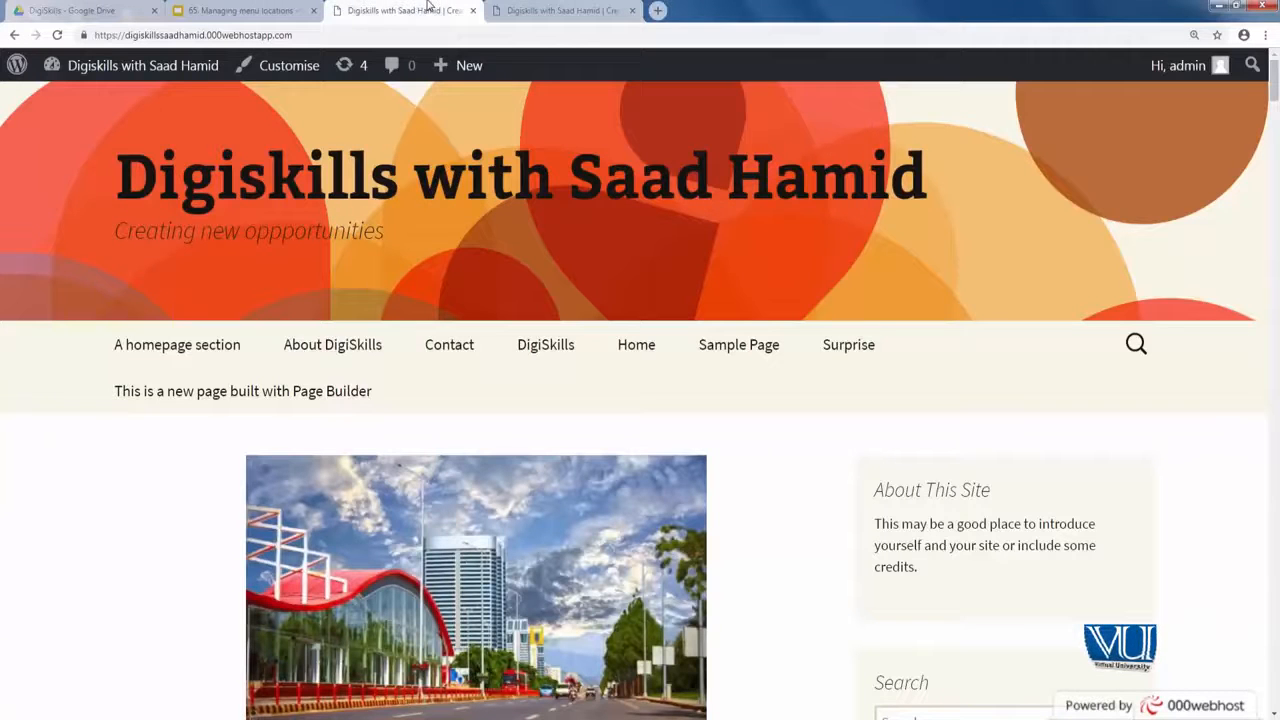
{"action": "left_click", "coordinate": [15, 35]}
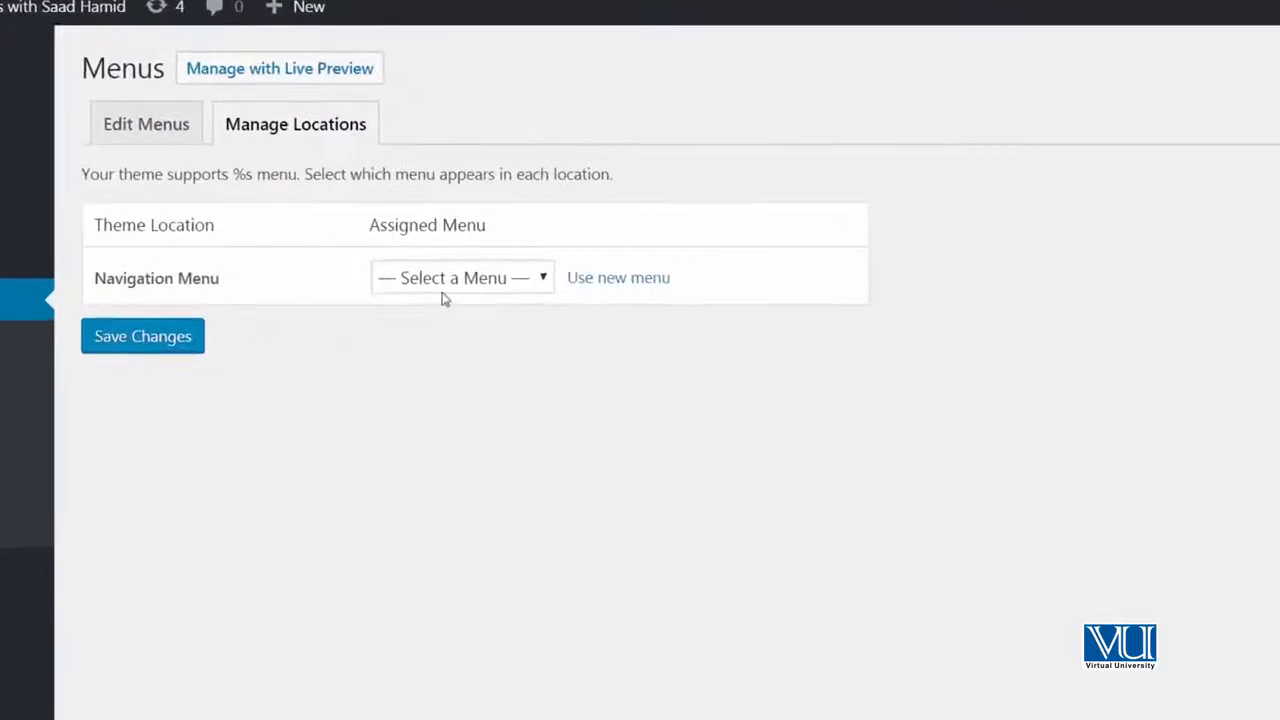
{"action": "left_click", "coordinate": [449, 290]}
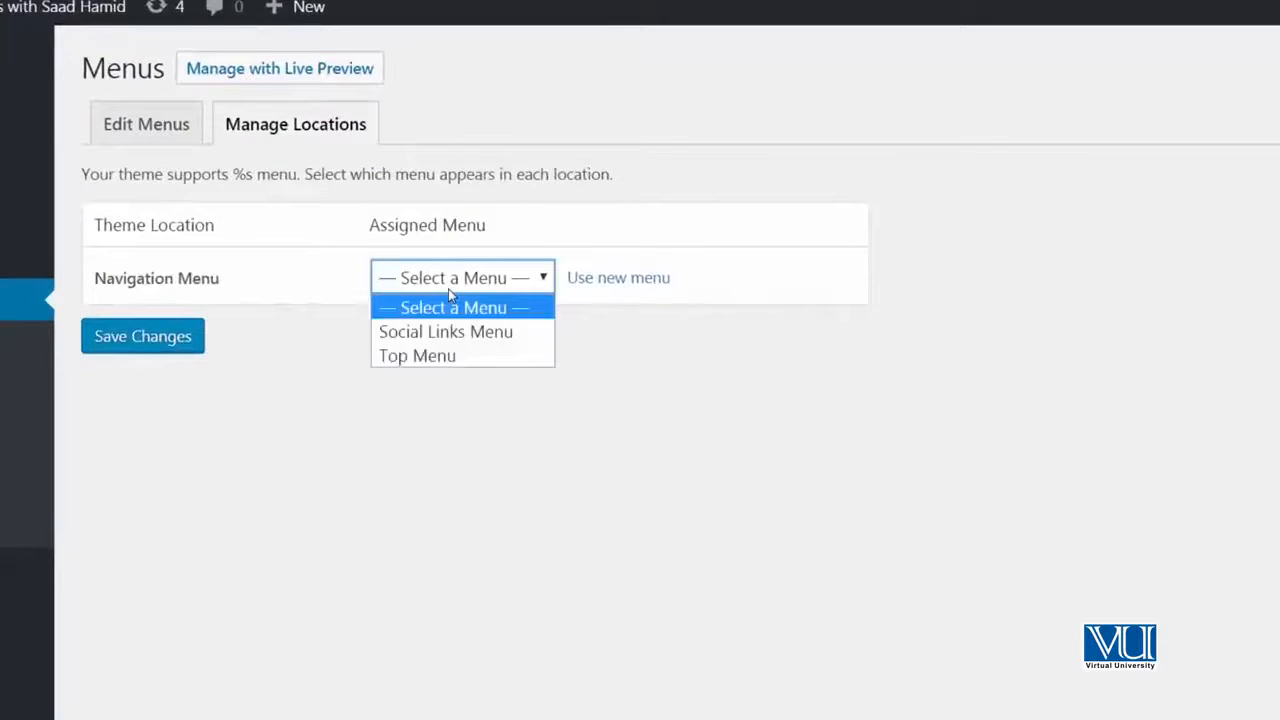
{"action": "left_click", "coordinate": [474, 358]}
{"action": "left_click", "coordinate": [175, 341]}
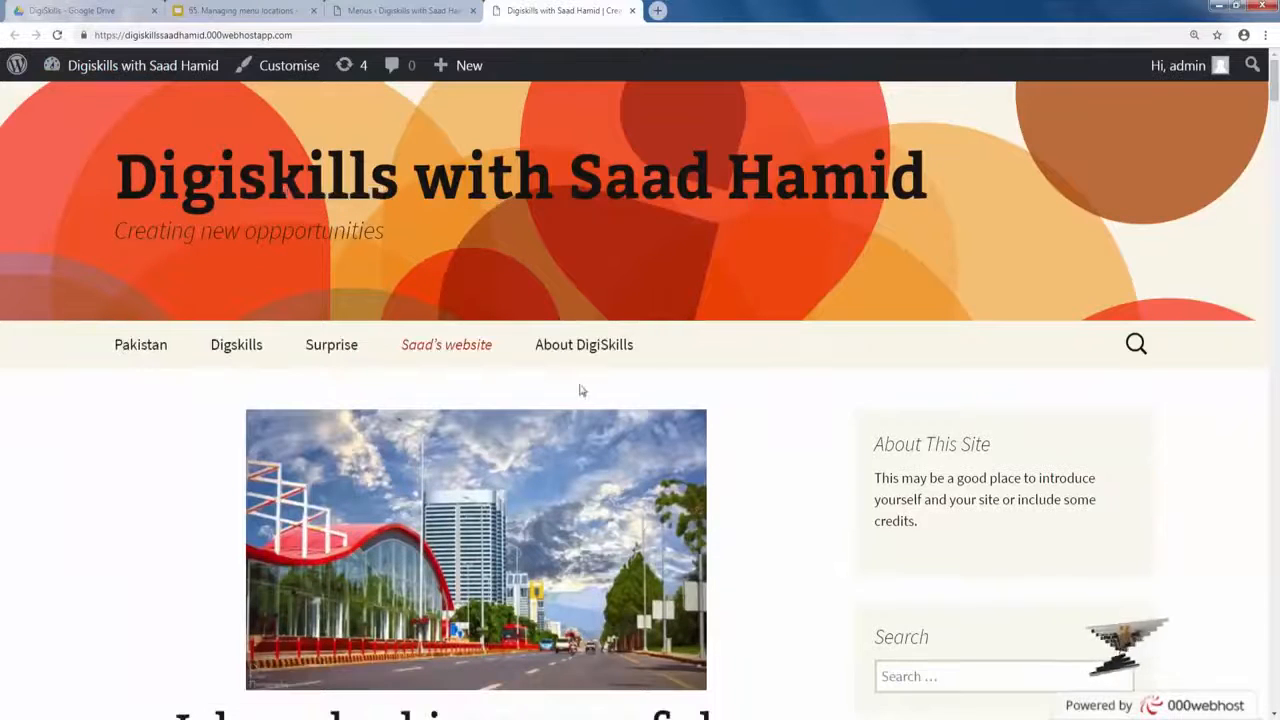
{"action": "mouse_move", "coordinate": [185, 362]}
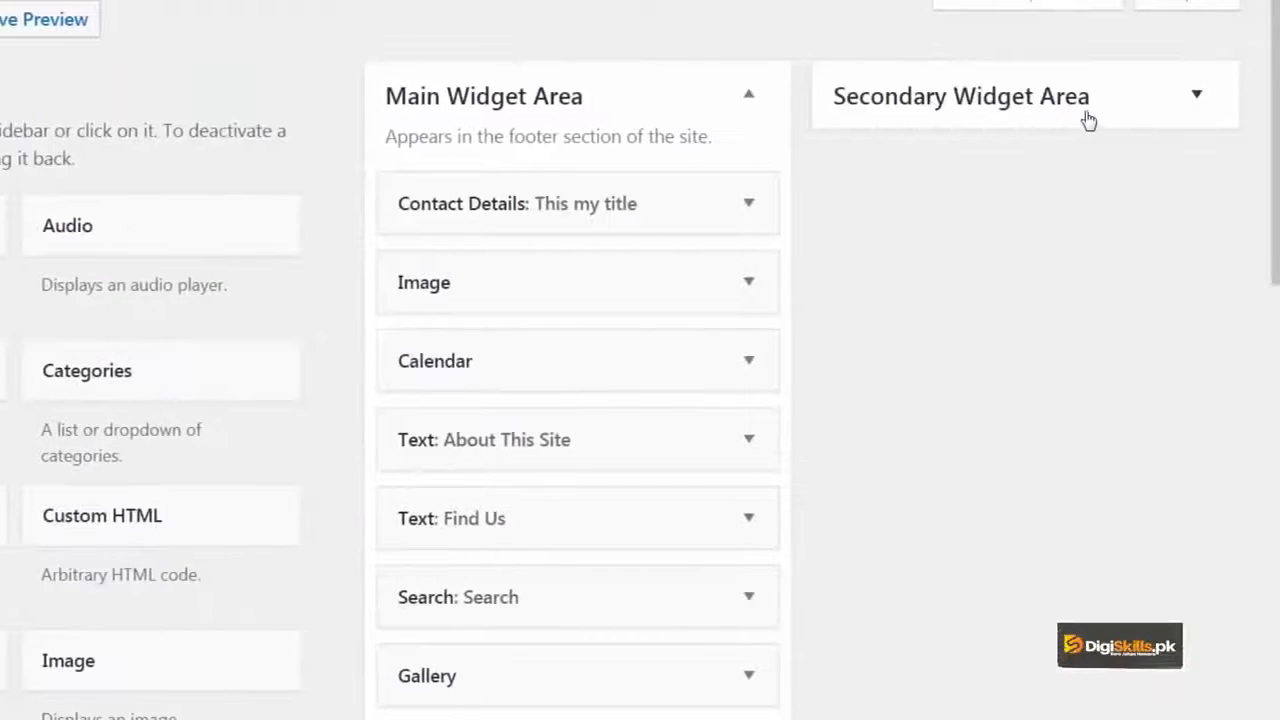
Expand the Secondary Widget Area and delete the Gallery widget from the Main Widget Area
{"action": "left_click", "coordinate": [1068, 98]}
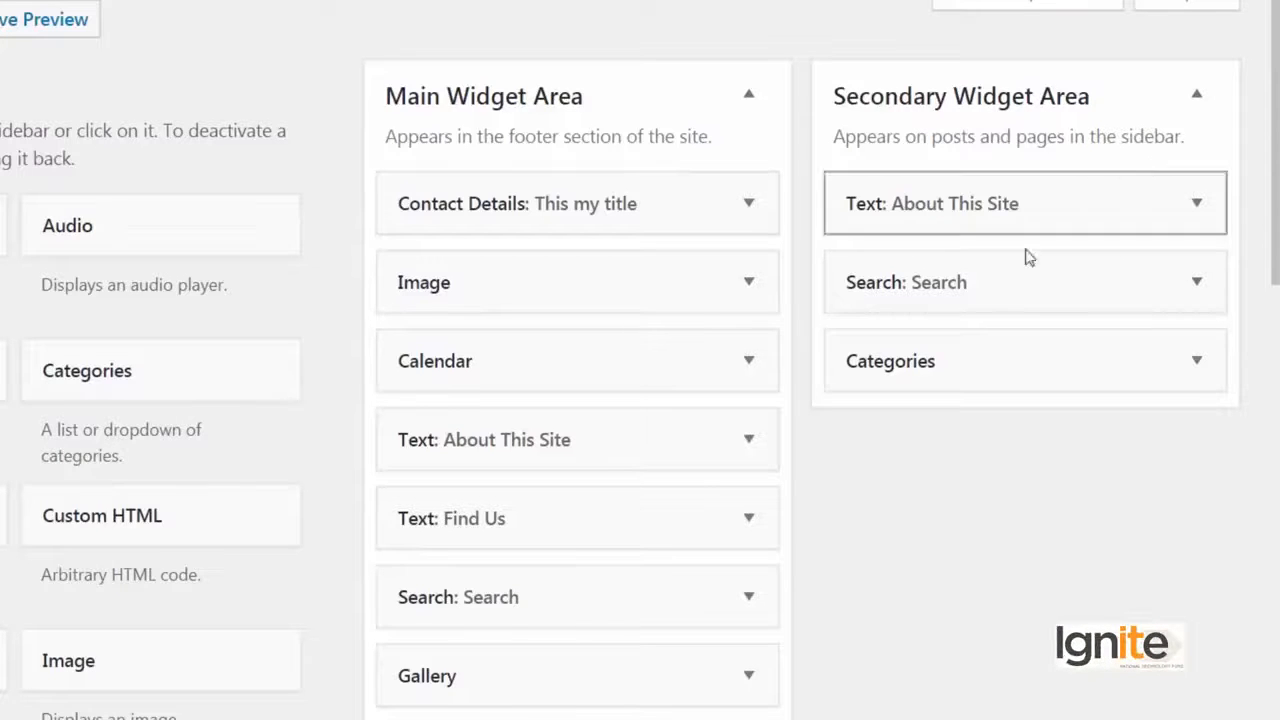
{"action": "scroll", "coordinate": [790, 600], "scroll_direction": "down", "scroll_amount": 1}
{"action": "scroll", "coordinate": [770, 590], "scroll_direction": "down", "scroll_amount": 1}
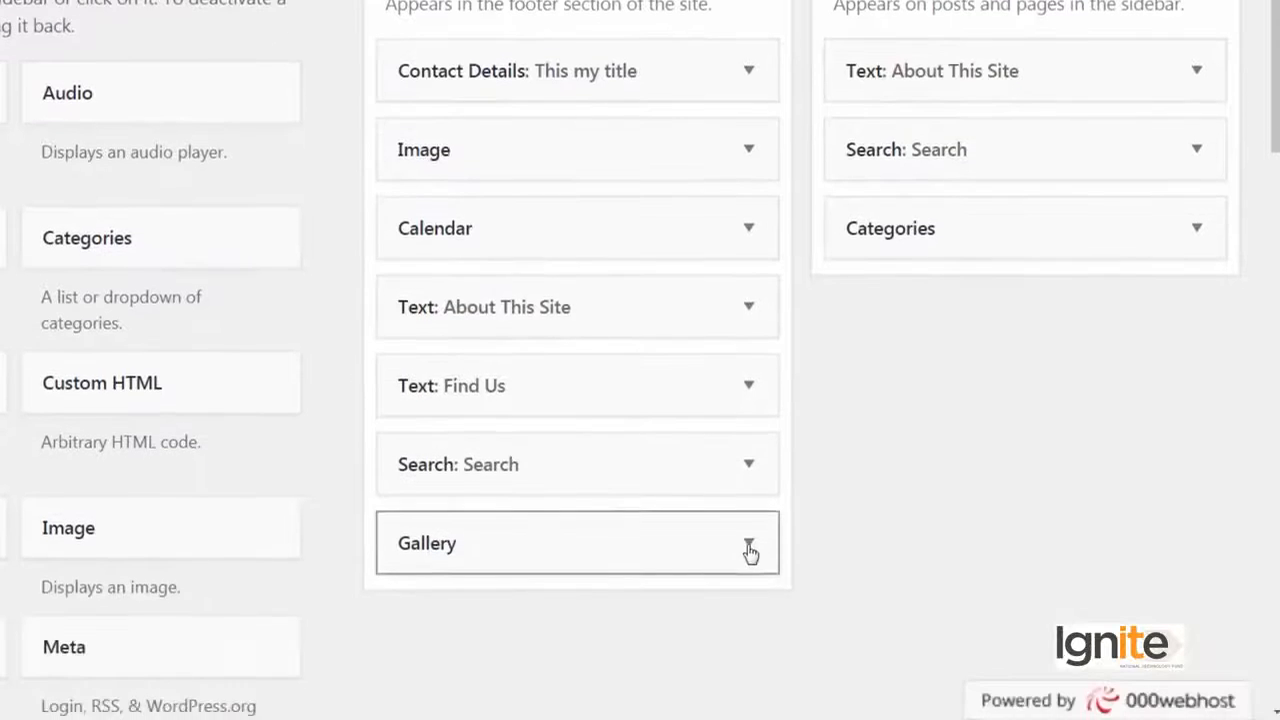
{"action": "left_click", "coordinate": [750, 549]}
{"action": "scroll", "coordinate": [745, 557], "scroll_direction": "down", "scroll_amount": 3}
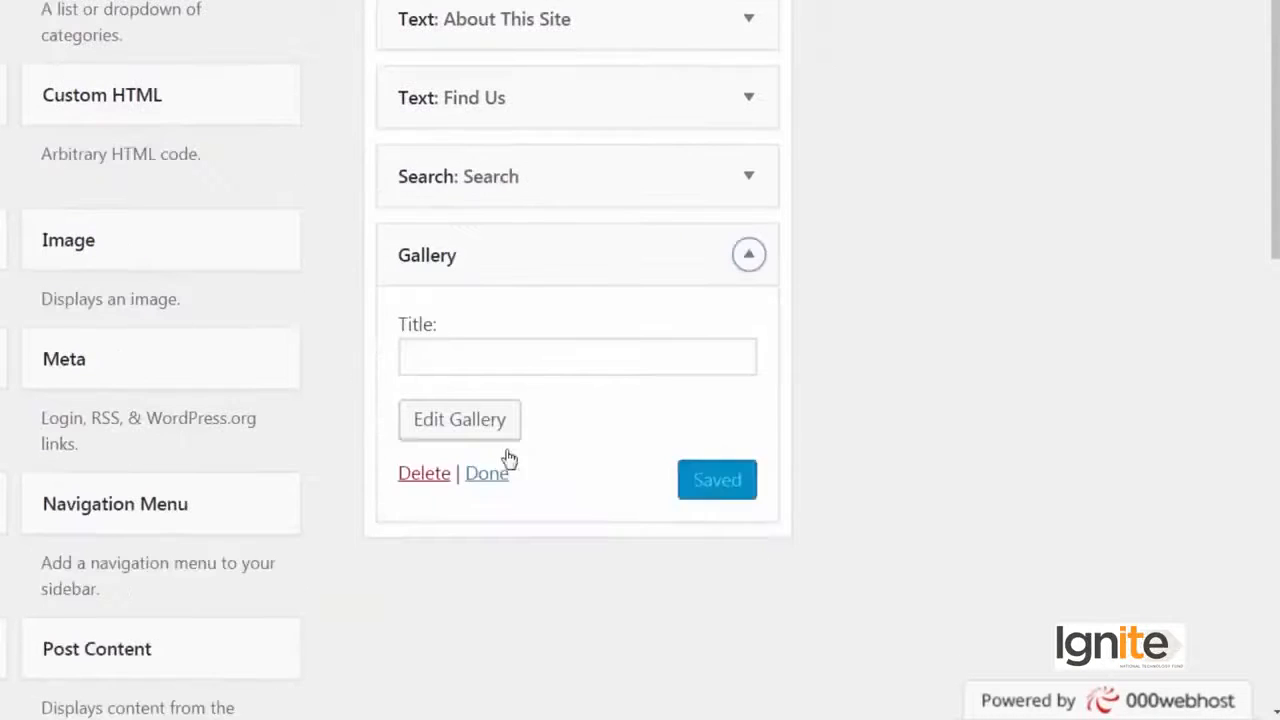
{"action": "scroll", "coordinate": [451, 509], "scroll_direction": "down", "scroll_amount": 4}
{"action": "left_click", "coordinate": [449, 466]}
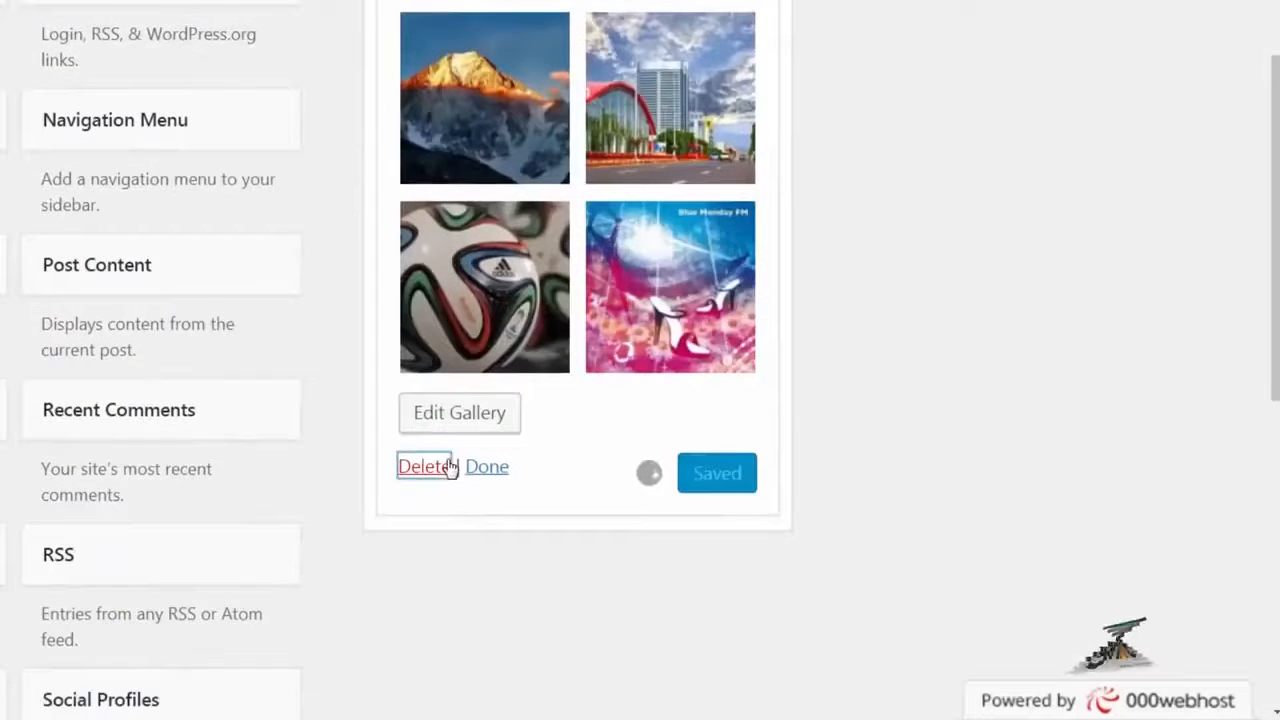
{"action": "scroll", "coordinate": [450, 468], "scroll_direction": "up", "scroll_amount": 3}
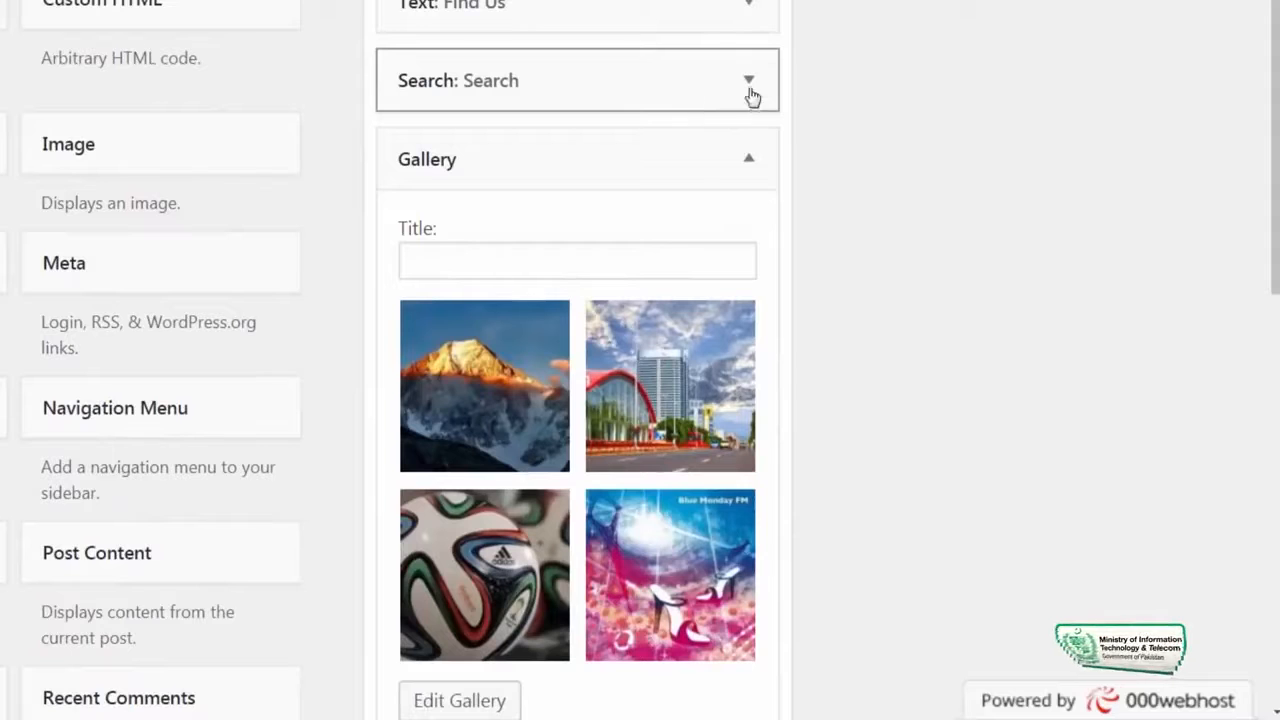
{"action": "scroll", "coordinate": [609, 217], "scroll_direction": "up", "scroll_amount": 4}
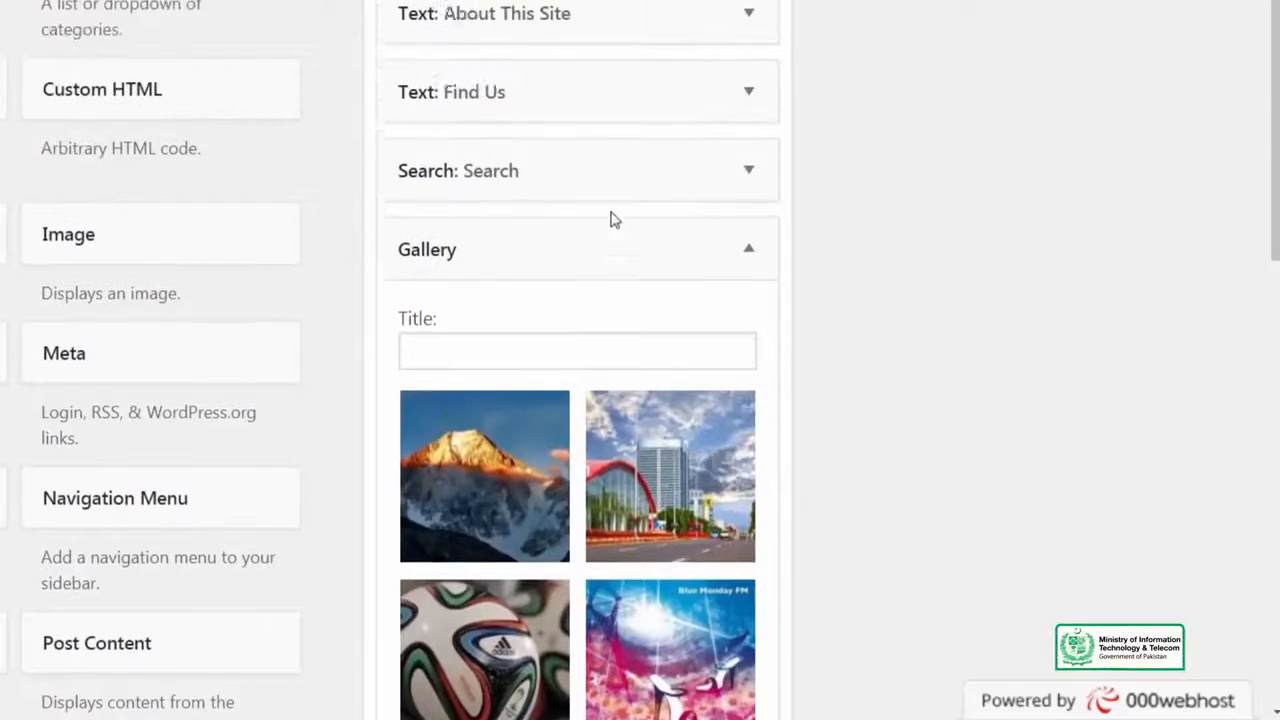
{"action": "scroll", "coordinate": [700, 220], "scroll_direction": "down", "scroll_amount": 5}
{"action": "scroll", "coordinate": [788, 243], "scroll_direction": "up", "scroll_amount": 1}
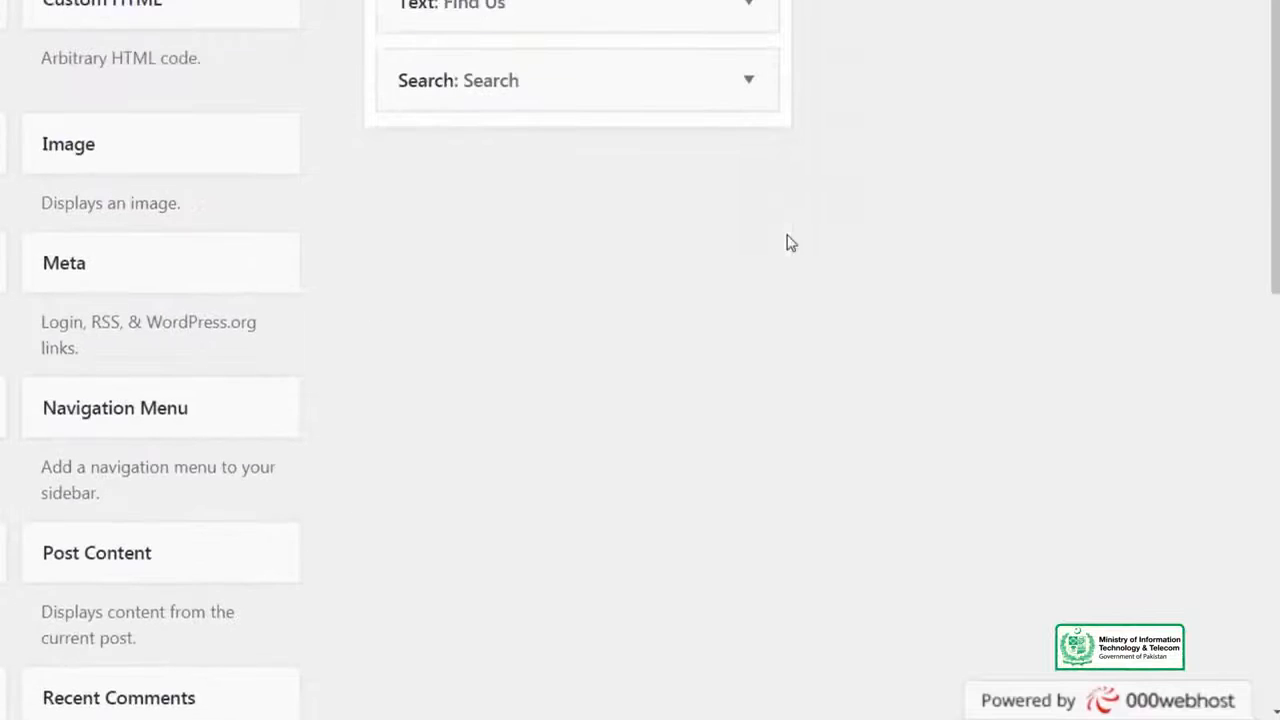
Add the Pages widget at the start of the Secondary Widget Area and delete it again
{"action": "scroll", "coordinate": [683, 174], "scroll_direction": "up", "scroll_amount": 3}
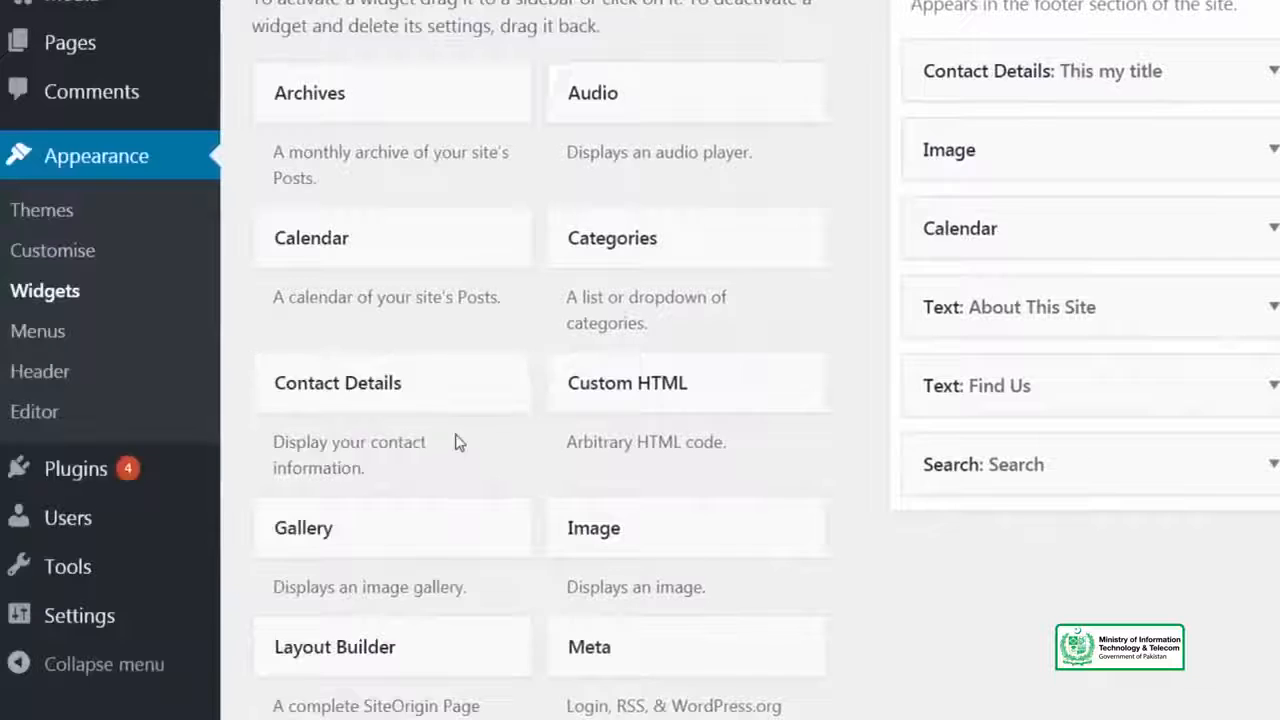
{"action": "scroll", "coordinate": [457, 430], "scroll_direction": "down", "scroll_amount": 5}
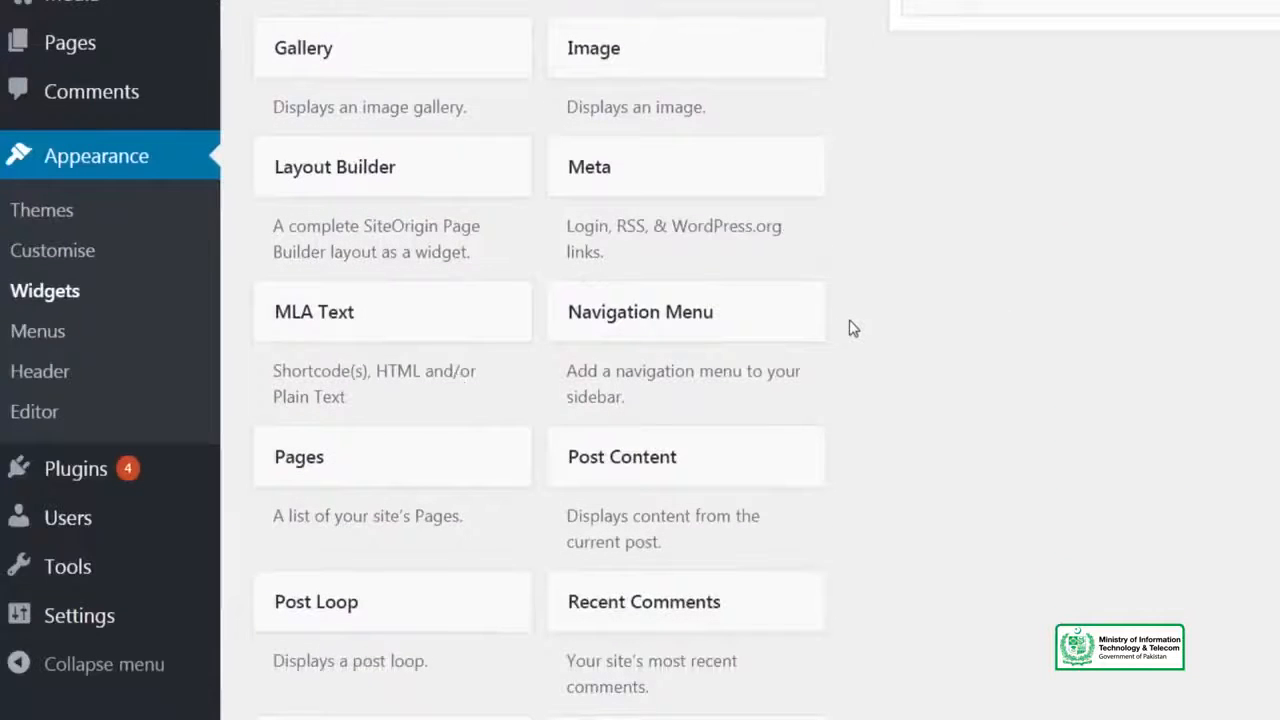
{"action": "scroll", "coordinate": [852, 328], "scroll_direction": "down", "scroll_amount": 7}
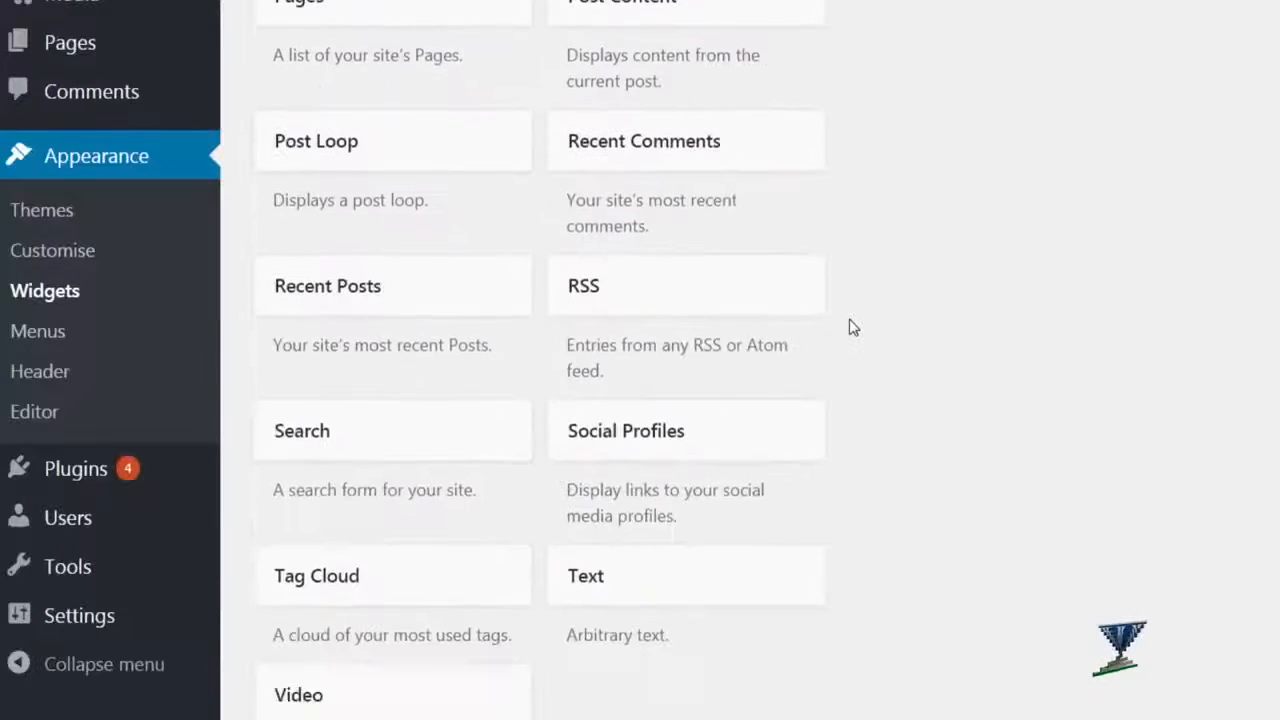
{"action": "scroll", "coordinate": [850, 327], "scroll_direction": "up", "scroll_amount": 8}
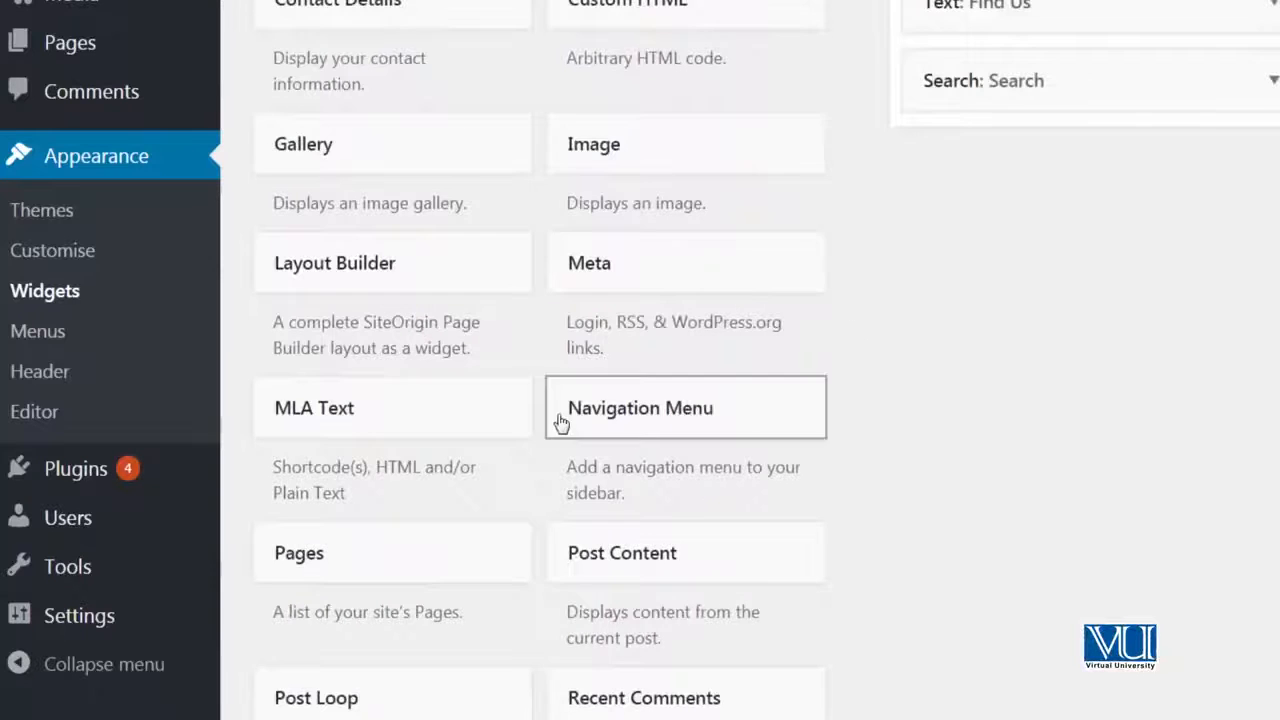
{"action": "scroll", "coordinate": [558, 420], "scroll_direction": "up", "scroll_amount": 4}
{"action": "scroll", "coordinate": [545, 460], "scroll_direction": "down", "scroll_amount": 3}
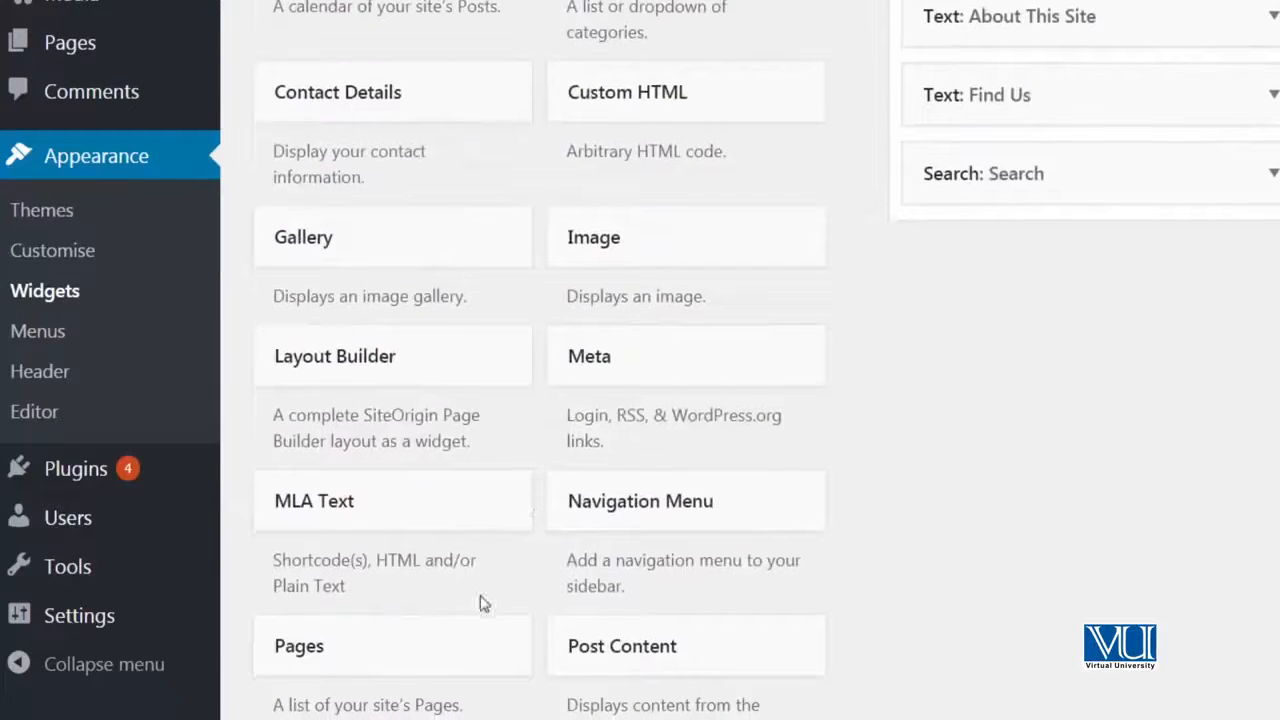
{"action": "scroll", "coordinate": [470, 560], "scroll_direction": "down", "scroll_amount": 1}
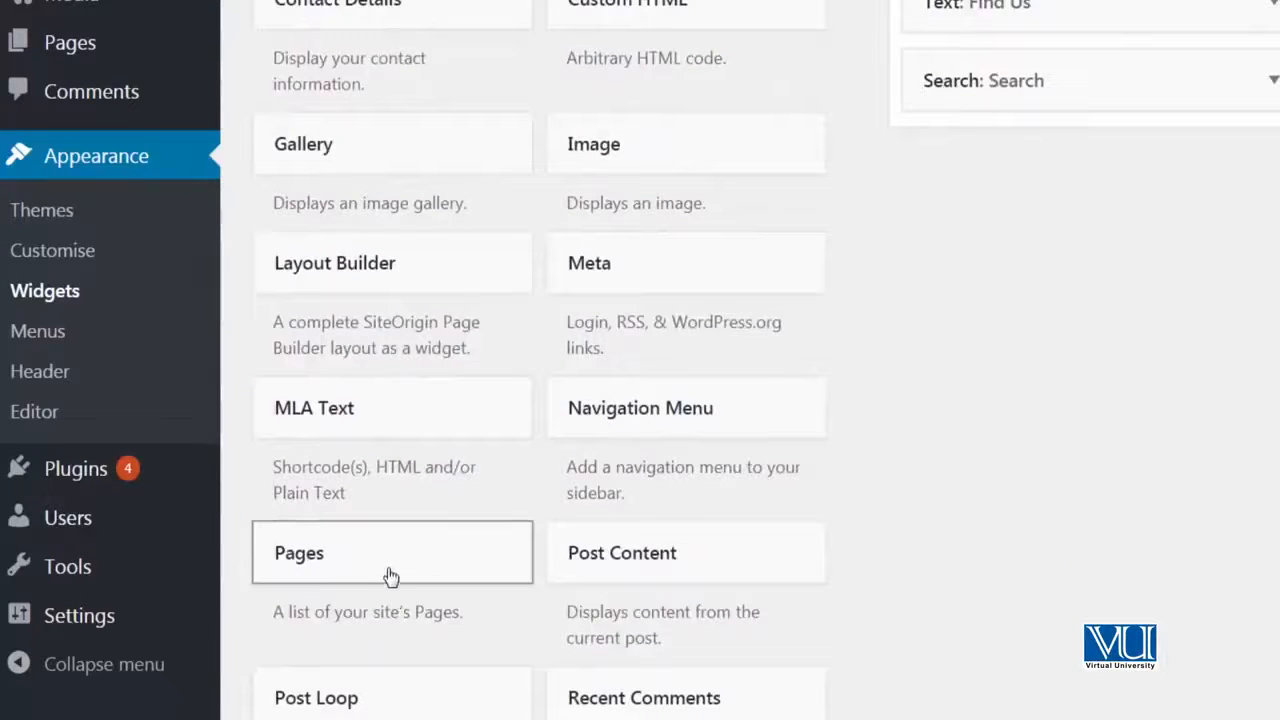
{"action": "left_click_drag", "start_coordinate": [390, 577], "coordinate": [1252, 132]}
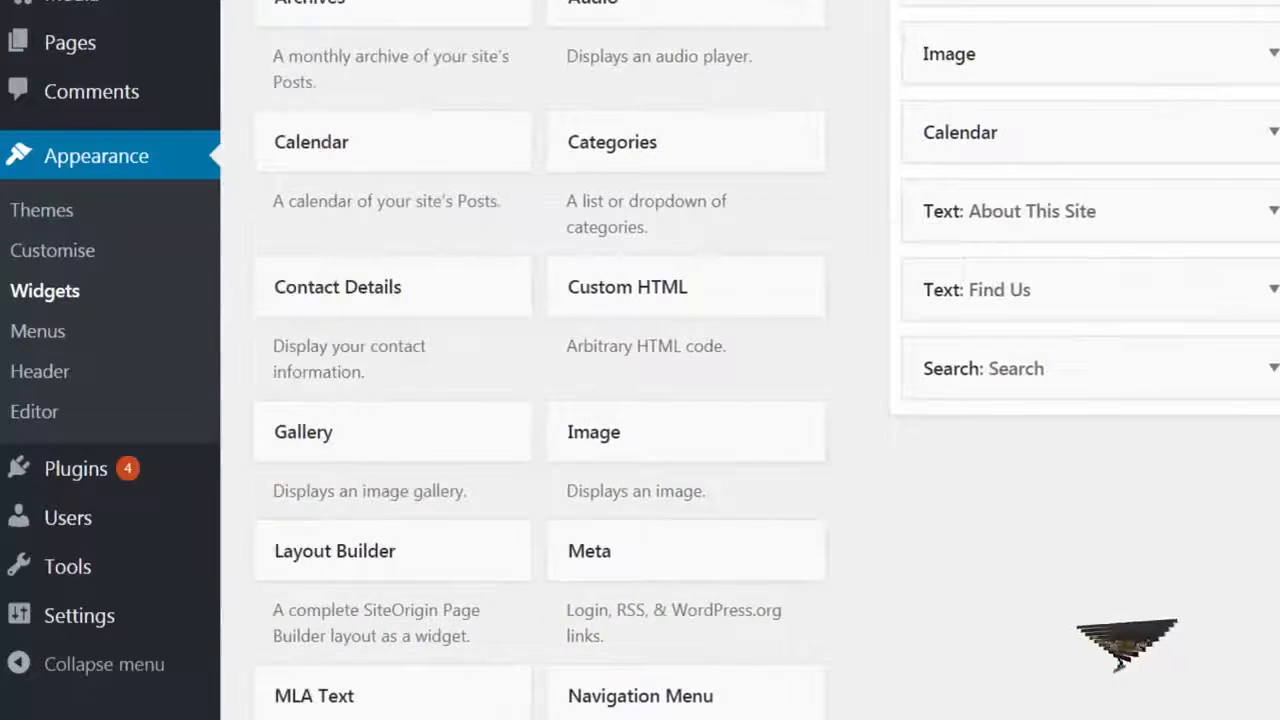
{"action": "scroll", "coordinate": [1214, 257], "scroll_direction": "down", "scroll_amount": 2}
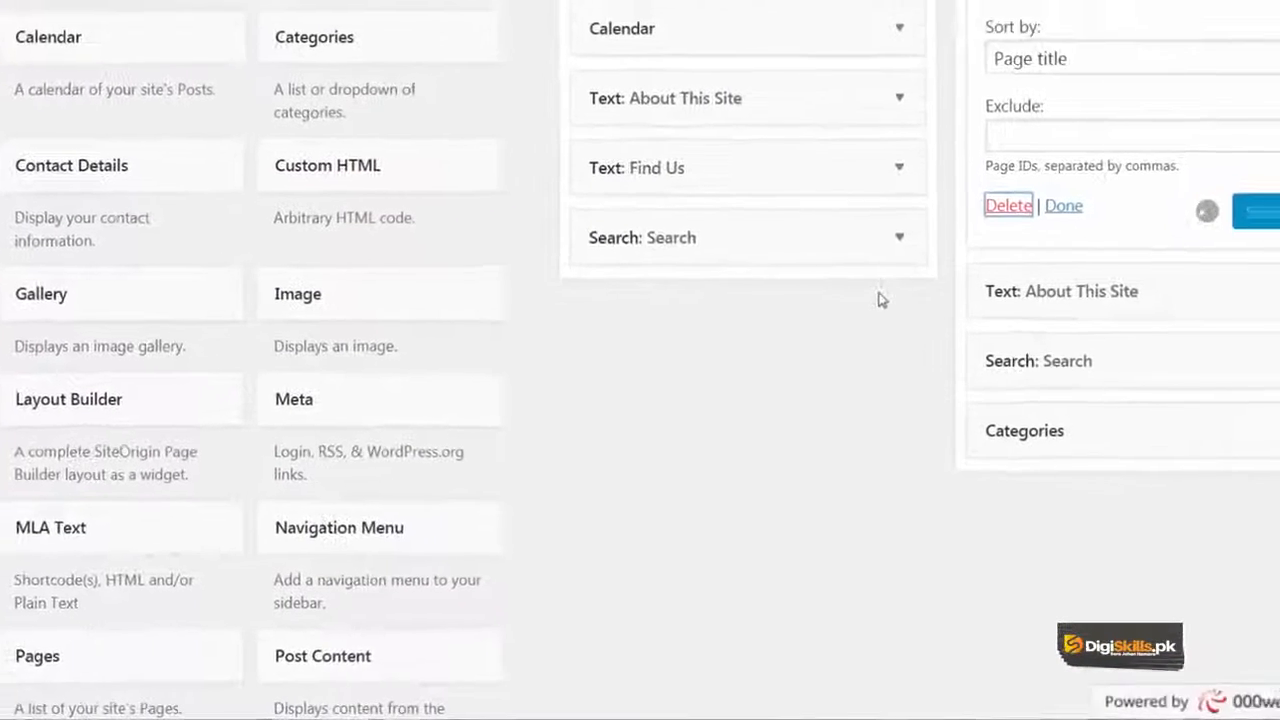
Add a Navigation Menu widget at the start of the Secondary Widget Area, set its menu to Top Menu and save it
{"action": "left_click_drag", "start_coordinate": [463, 545], "coordinate": [717, 385]}
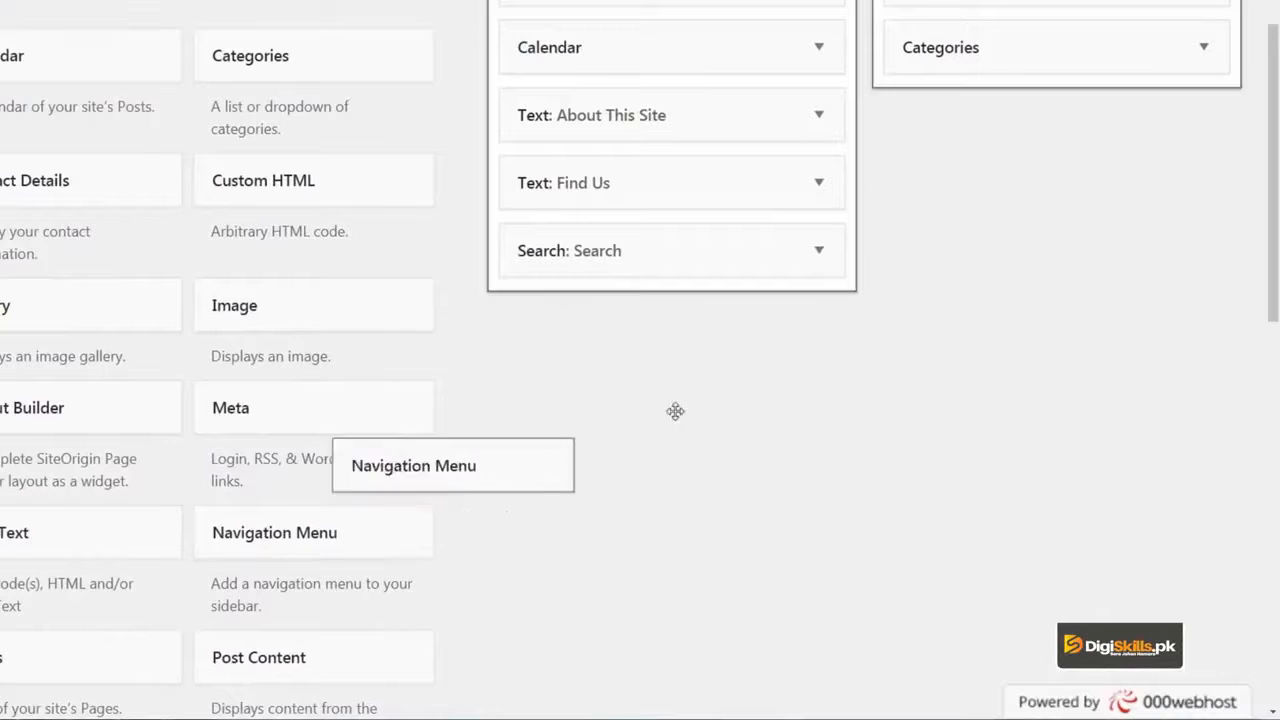
{"action": "left_click_drag", "start_coordinate": [352, 532], "coordinate": [1015, 55]}
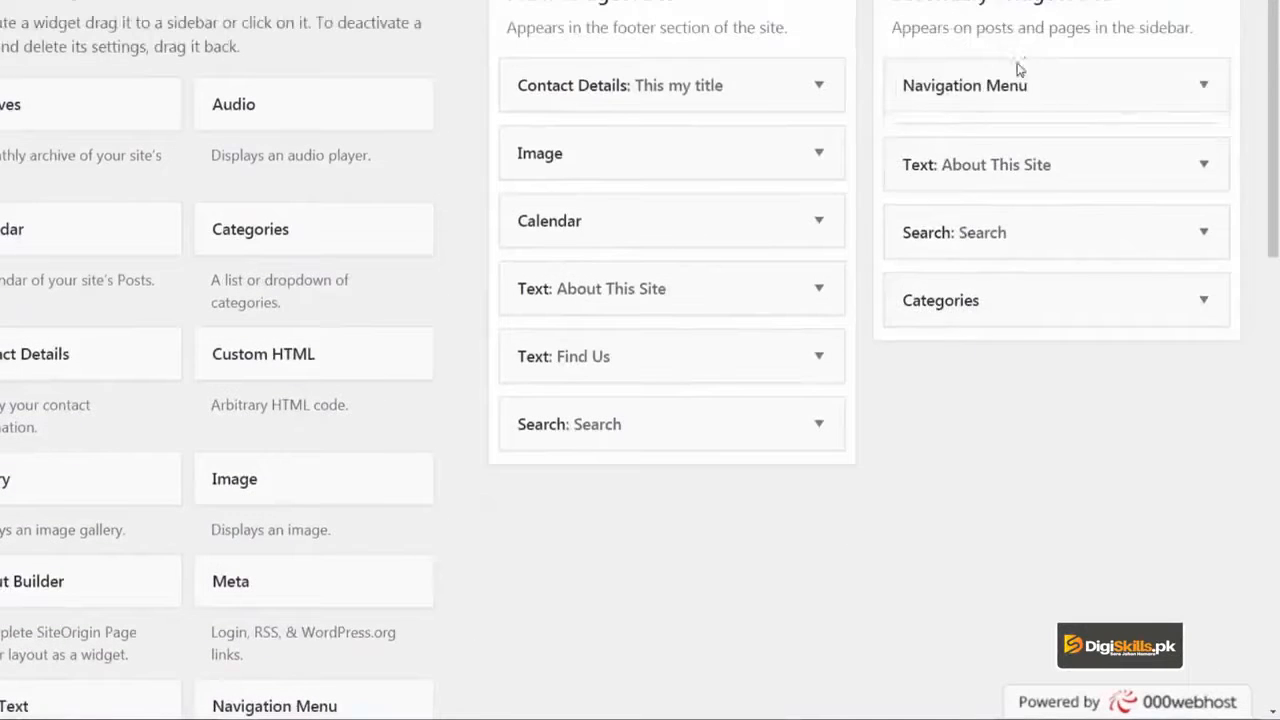
{"action": "left_click", "coordinate": [1089, 222]}
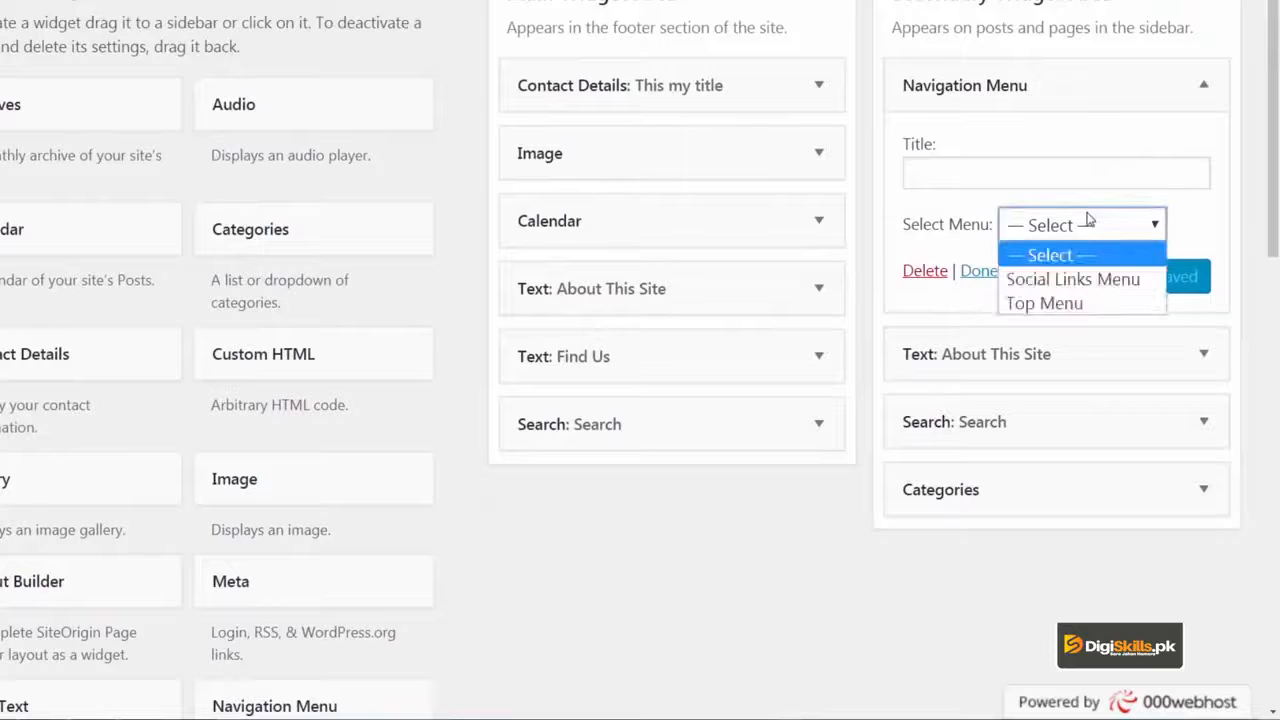
{"action": "left_click", "coordinate": [1095, 303]}
{"action": "left_click", "coordinate": [1181, 278]}
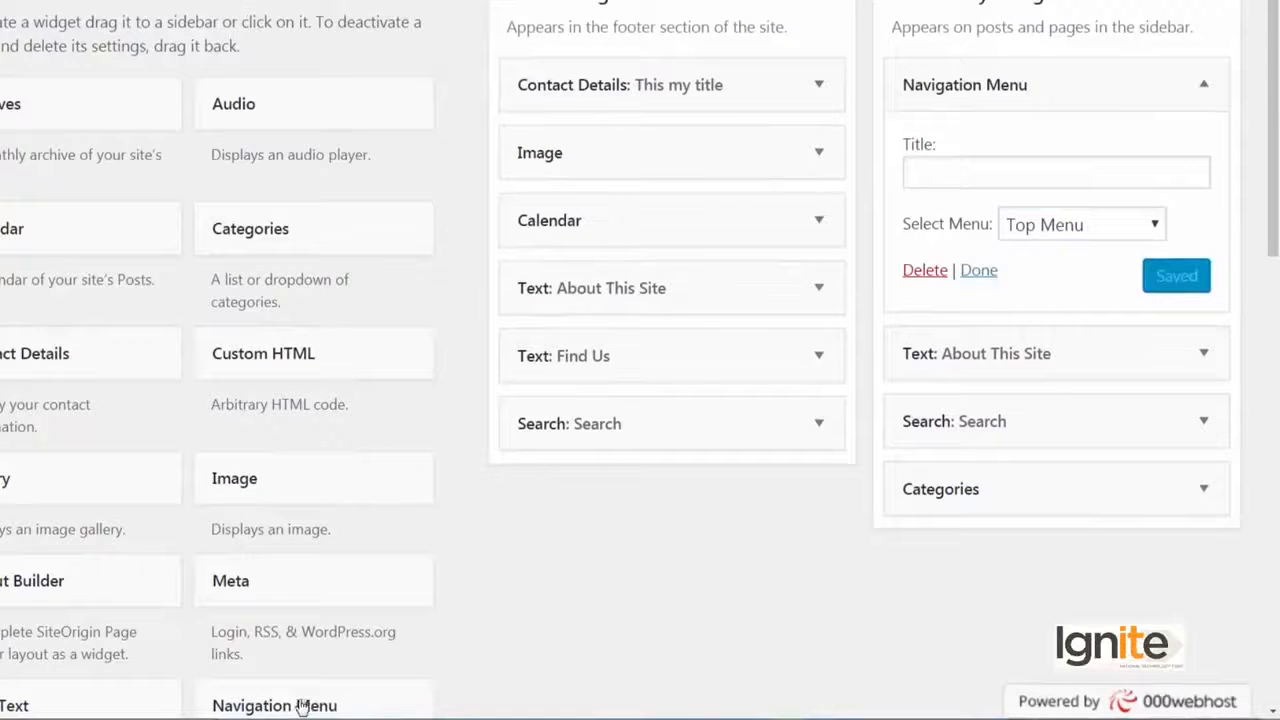
Add a Navigation Menu widget between Find Us and Search in the Main Widget Area and close its settings
{"action": "left_click_drag", "start_coordinate": [462, 420], "coordinate": [523, 288]}
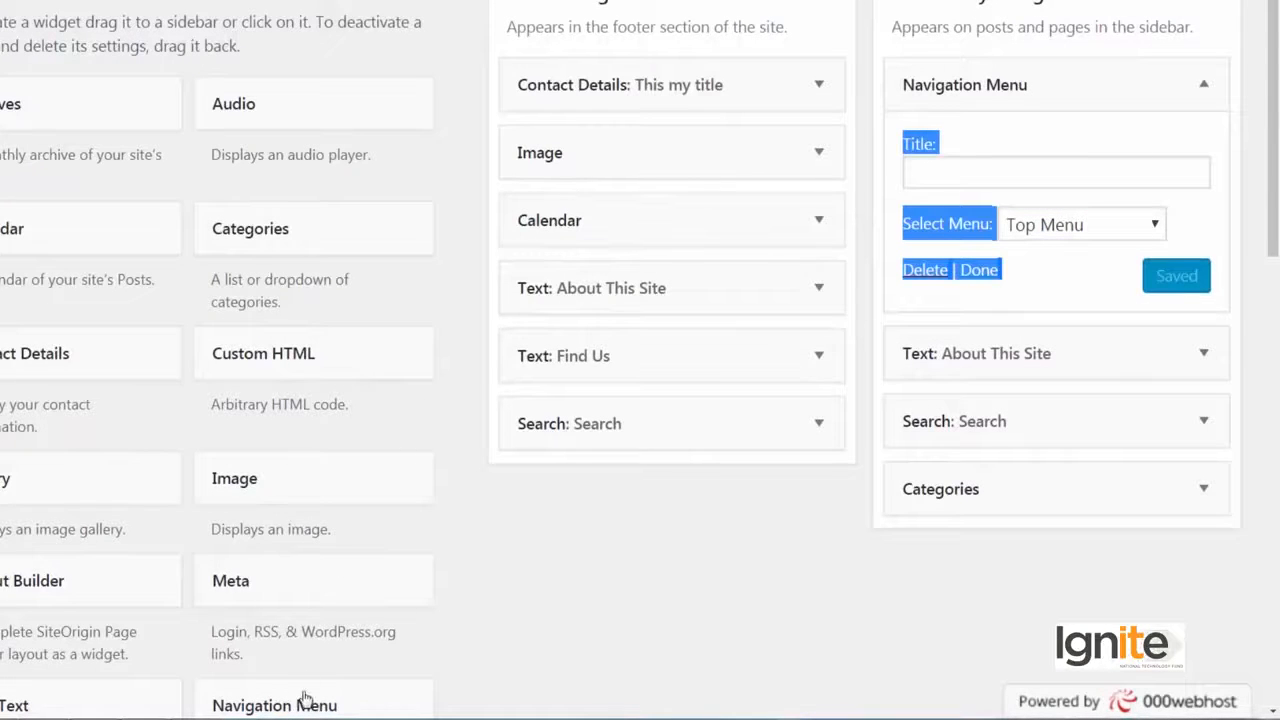
{"action": "left_click", "coordinate": [632, 532]}
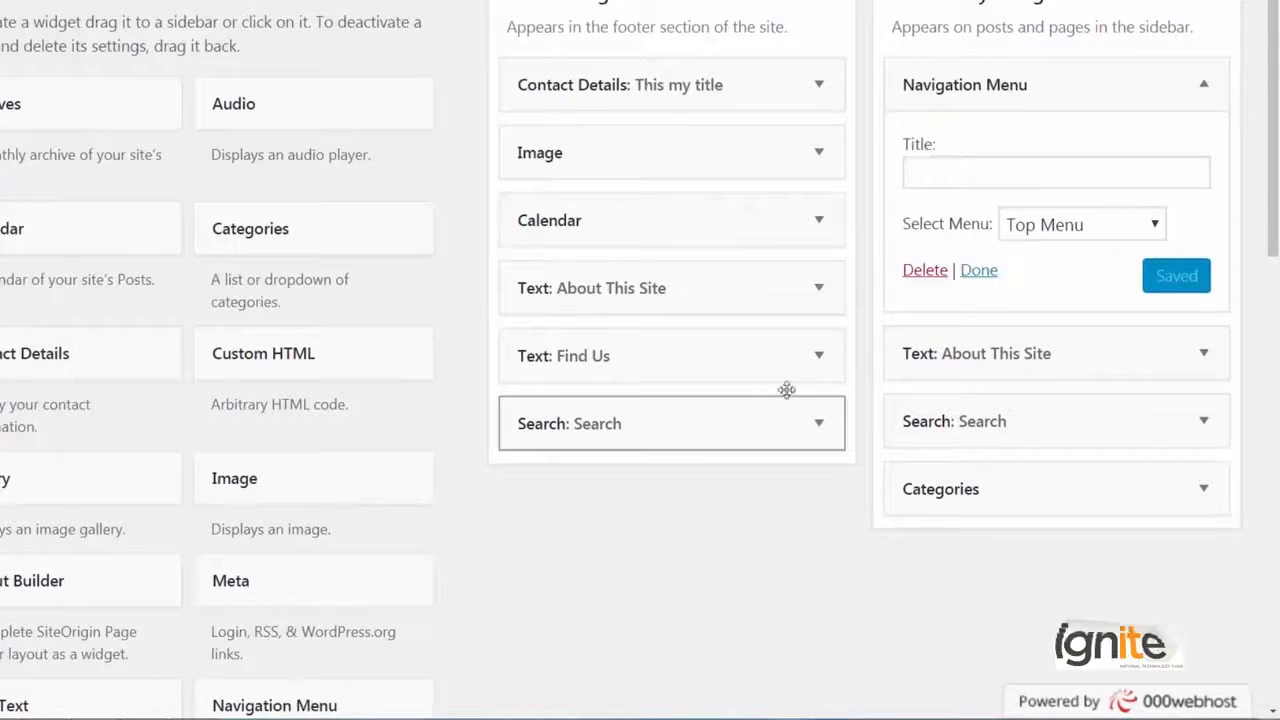
{"action": "scroll", "coordinate": [313, 673], "scroll_direction": "down", "scroll_amount": 2}
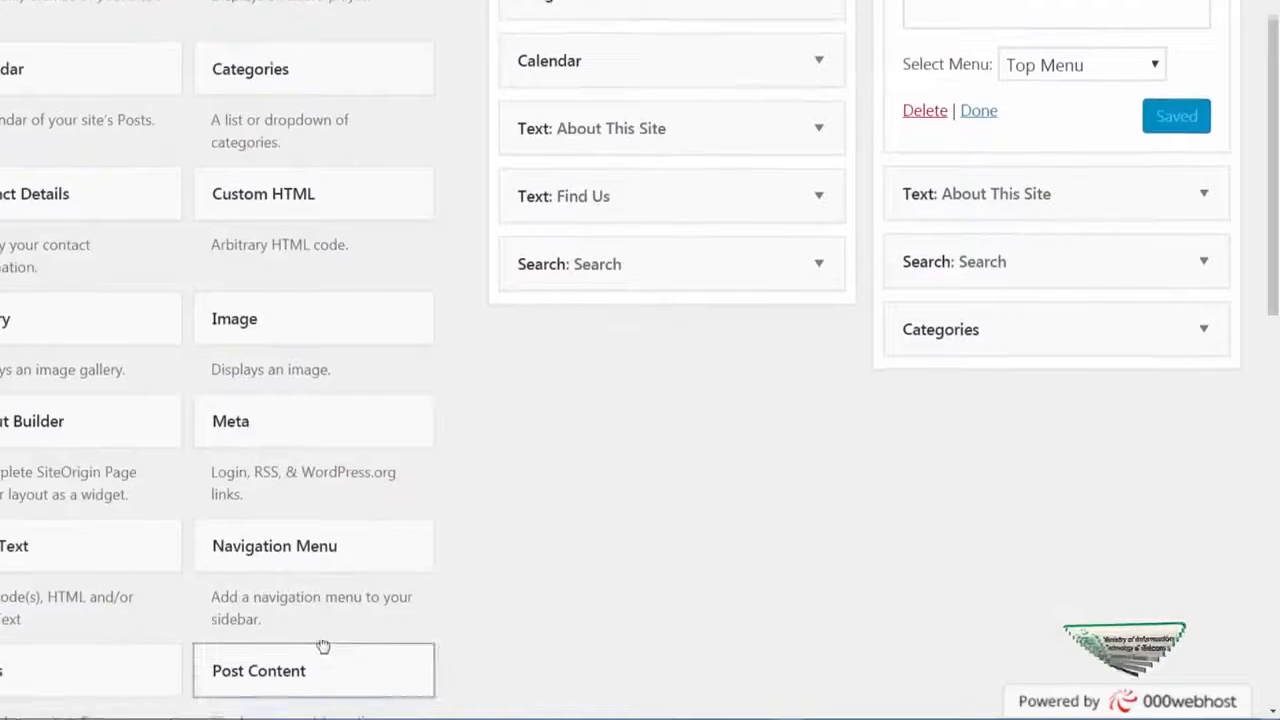
{"action": "left_click_drag", "start_coordinate": [334, 548], "coordinate": [626, 252]}
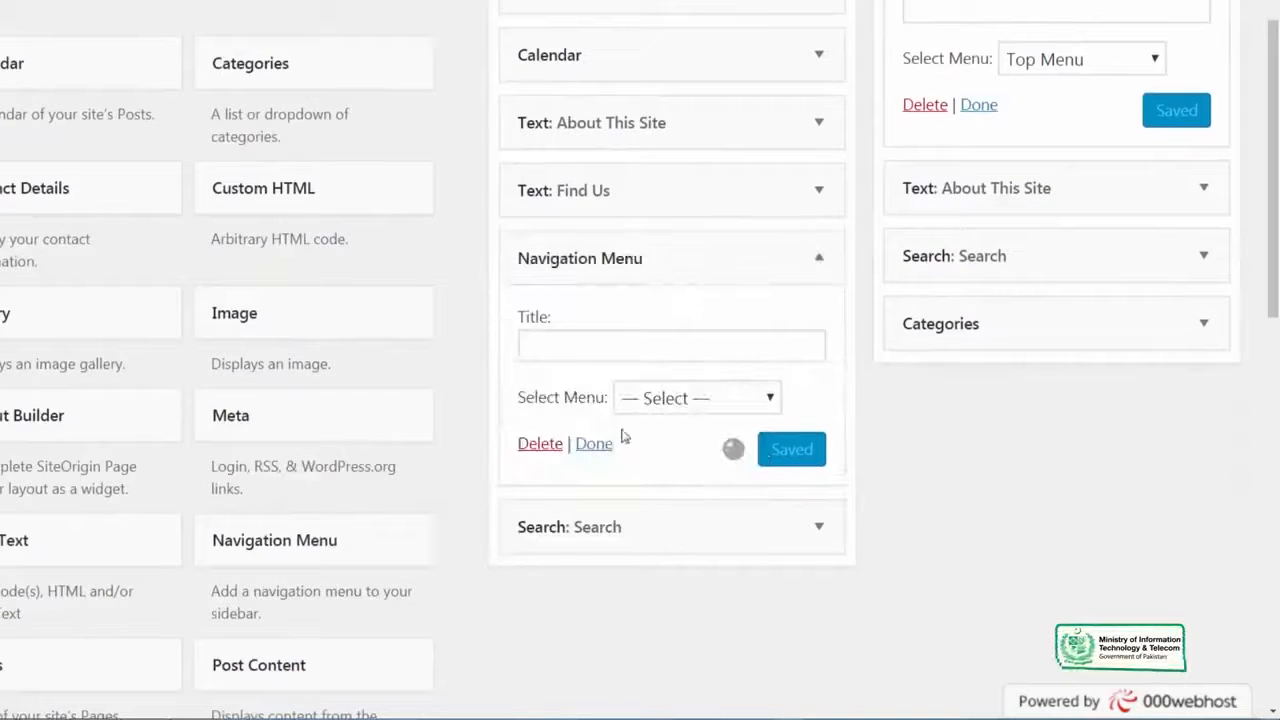
{"action": "scroll", "coordinate": [697, 477], "scroll_direction": "up", "scroll_amount": 2}
{"action": "left_click", "coordinate": [606, 510]}
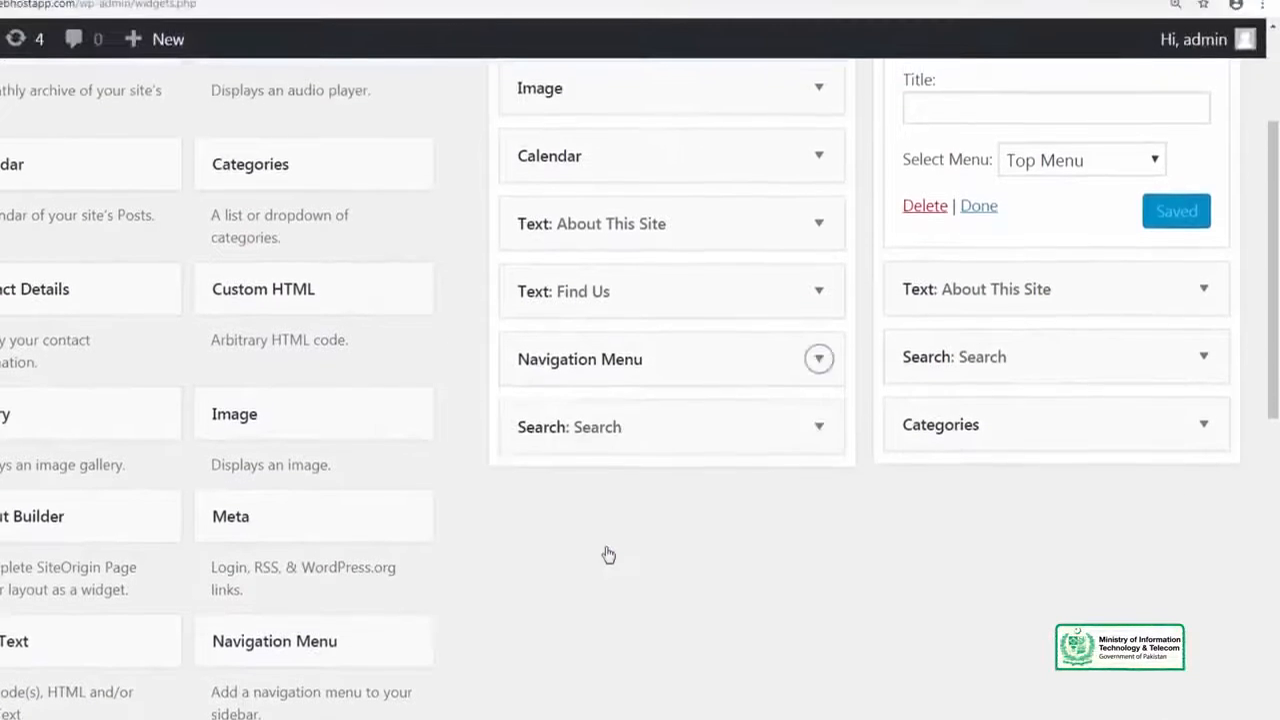
Examine the live site's sidebar and footer to check where the menu widgets appear
{"action": "scroll", "coordinate": [607, 595], "scroll_direction": "up", "scroll_amount": 3}
{"action": "left_click", "coordinate": [400, 16]}
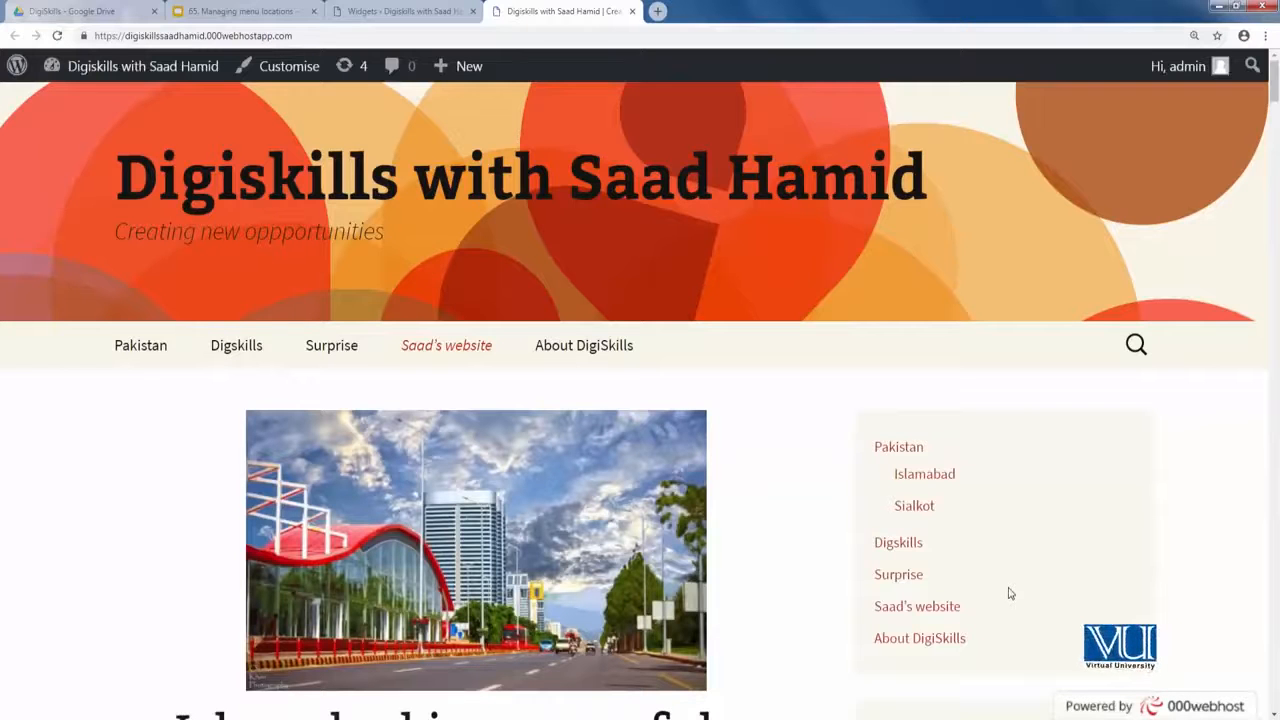
{"action": "scroll", "coordinate": [1007, 592], "scroll_direction": "down", "scroll_amount": 3}
{"action": "scroll", "coordinate": [1031, 571], "scroll_direction": "up", "scroll_amount": 3}
{"action": "left_click", "coordinate": [1130, 354]}
{"action": "scroll", "coordinate": [1080, 434], "scroll_direction": "down", "scroll_amount": 10}
{"action": "scroll", "coordinate": [1080, 437], "scroll_direction": "down", "scroll_amount": 15}
{"action": "scroll", "coordinate": [1082, 375], "scroll_direction": "down", "scroll_amount": 10}
{"action": "scroll", "coordinate": [1082, 373], "scroll_direction": "up", "scroll_amount": 2}
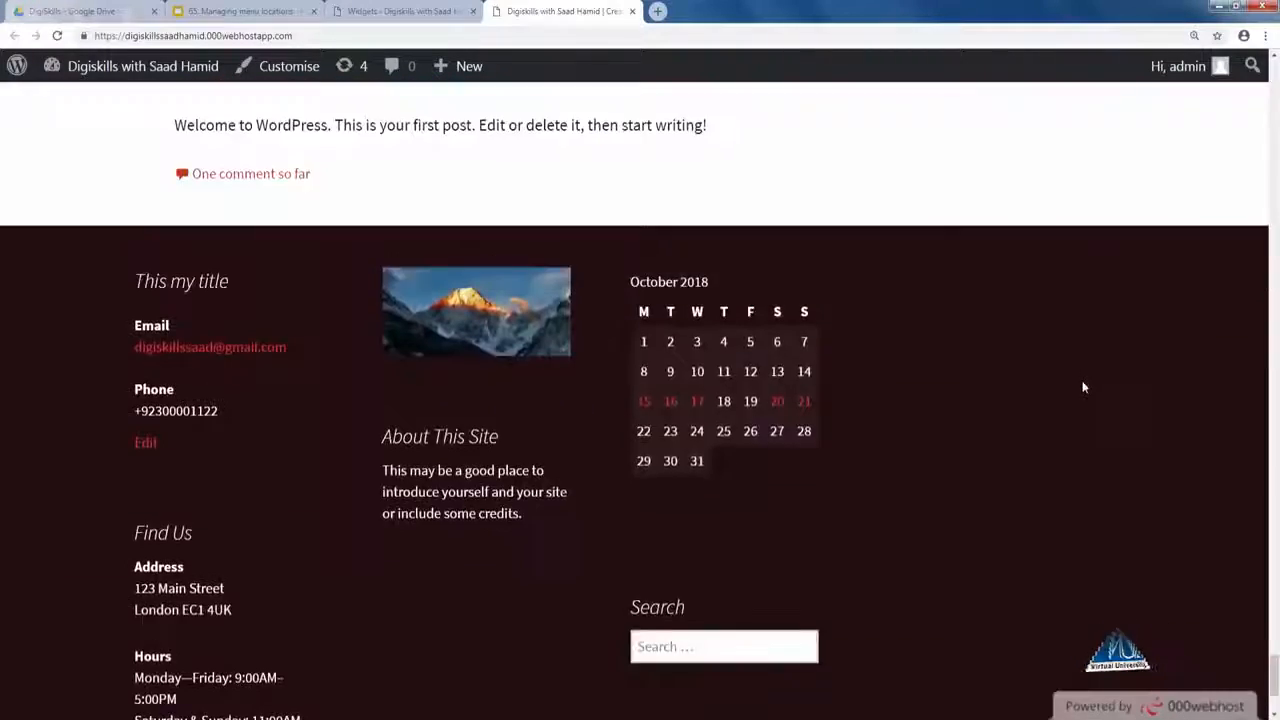
{"action": "scroll", "coordinate": [1083, 387], "scroll_direction": "down", "scroll_amount": 2}
{"action": "scroll", "coordinate": [631, 527], "scroll_direction": "up", "scroll_amount": 2}
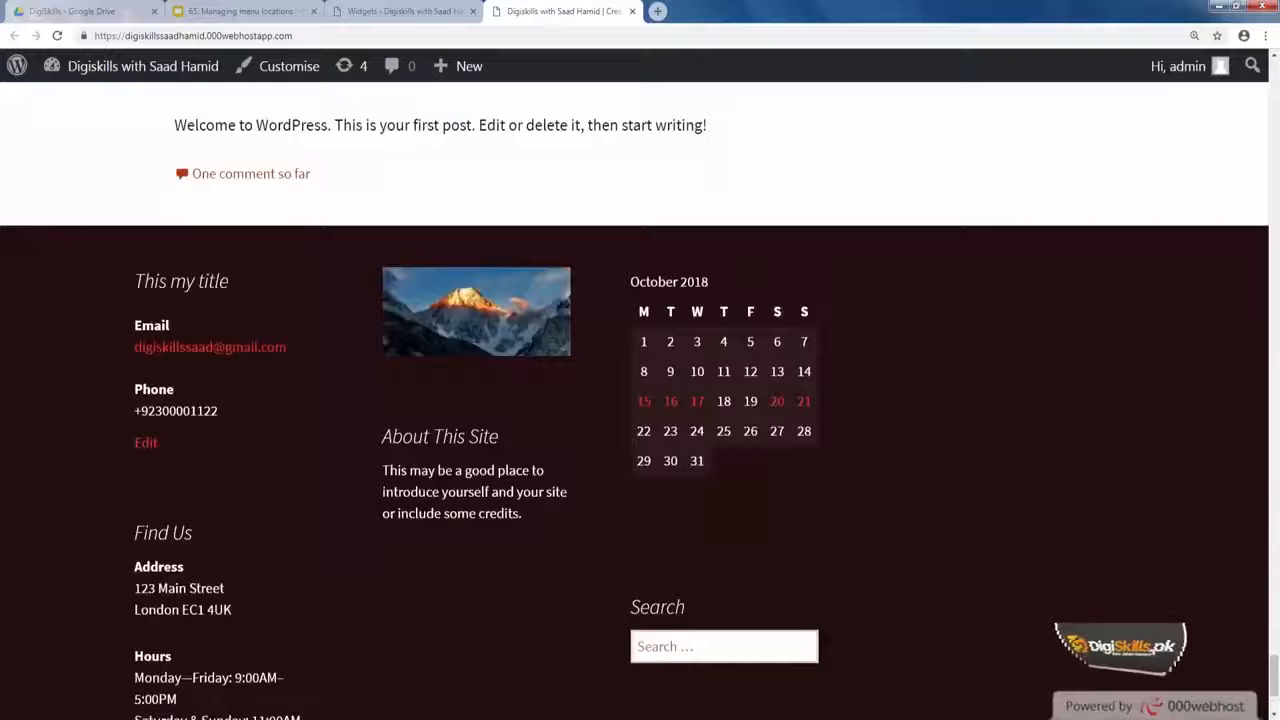
{"action": "scroll", "coordinate": [628, 607], "scroll_direction": "down", "scroll_amount": 2}
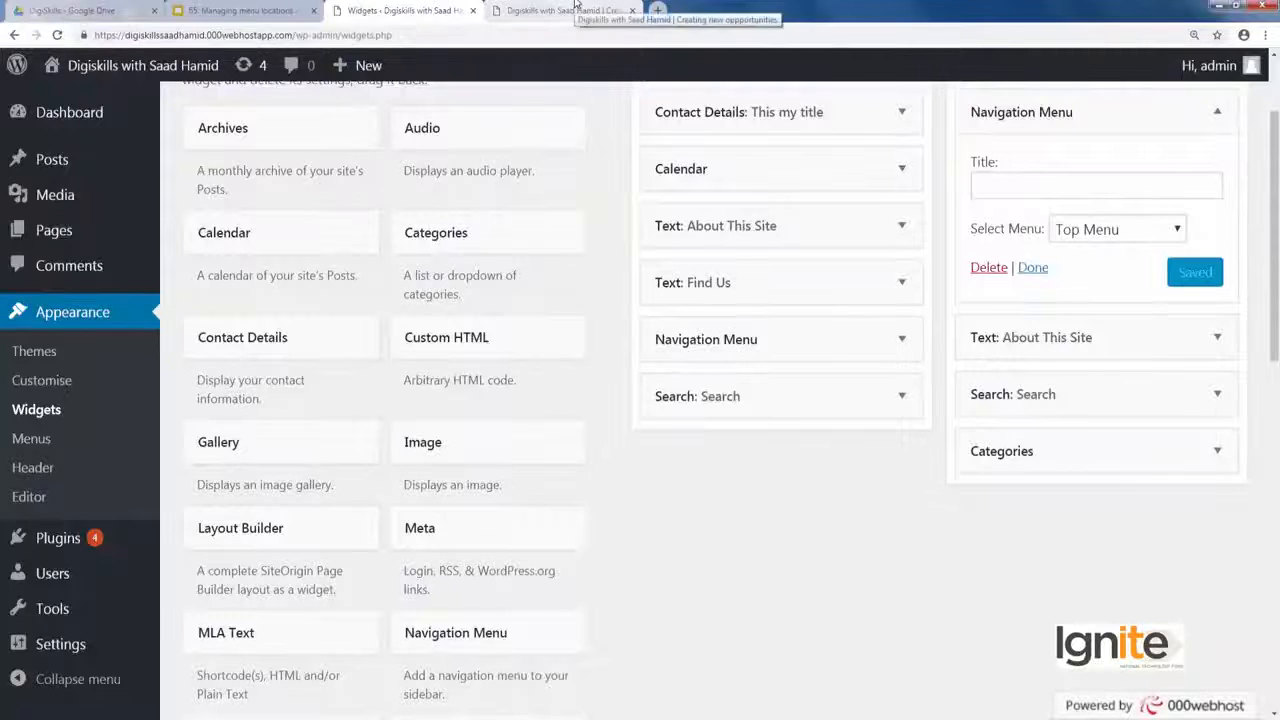
Delete the Find Us text widget and the Calendar widget from the Main Widget Area
{"action": "left_click", "coordinate": [911, 285]}
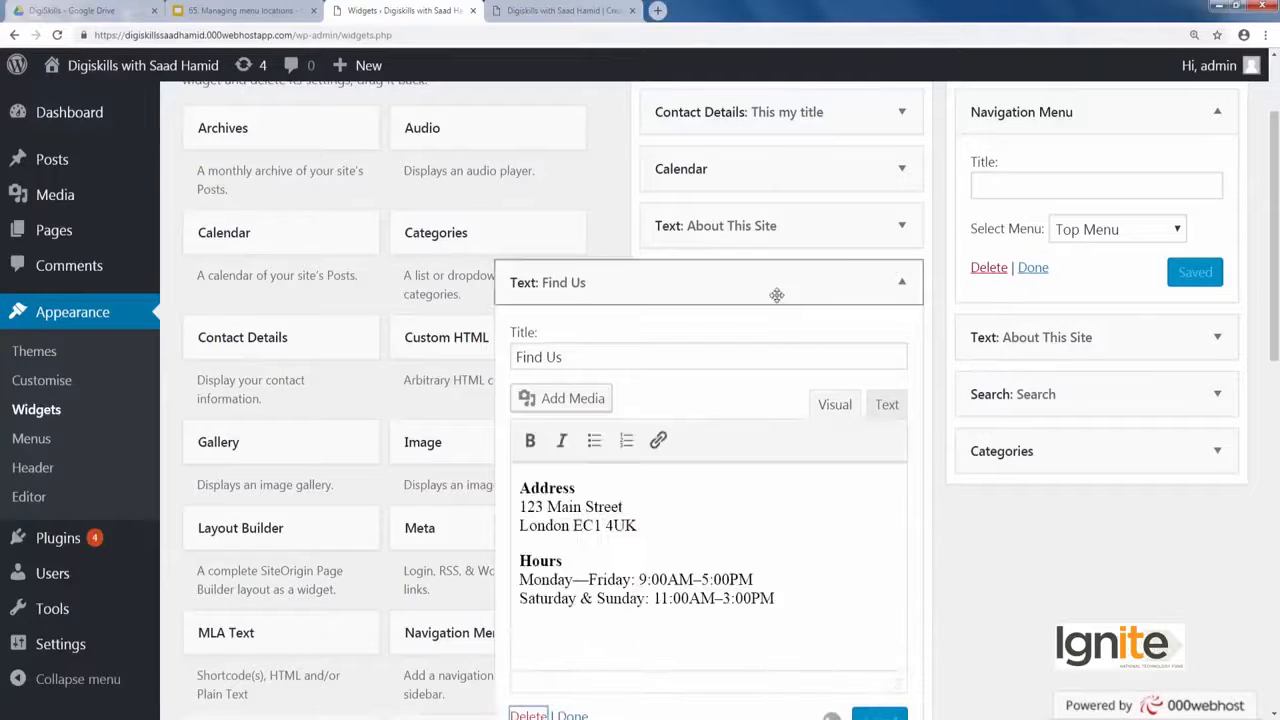
{"action": "left_click_drag", "start_coordinate": [776, 294], "coordinate": [771, 289]}
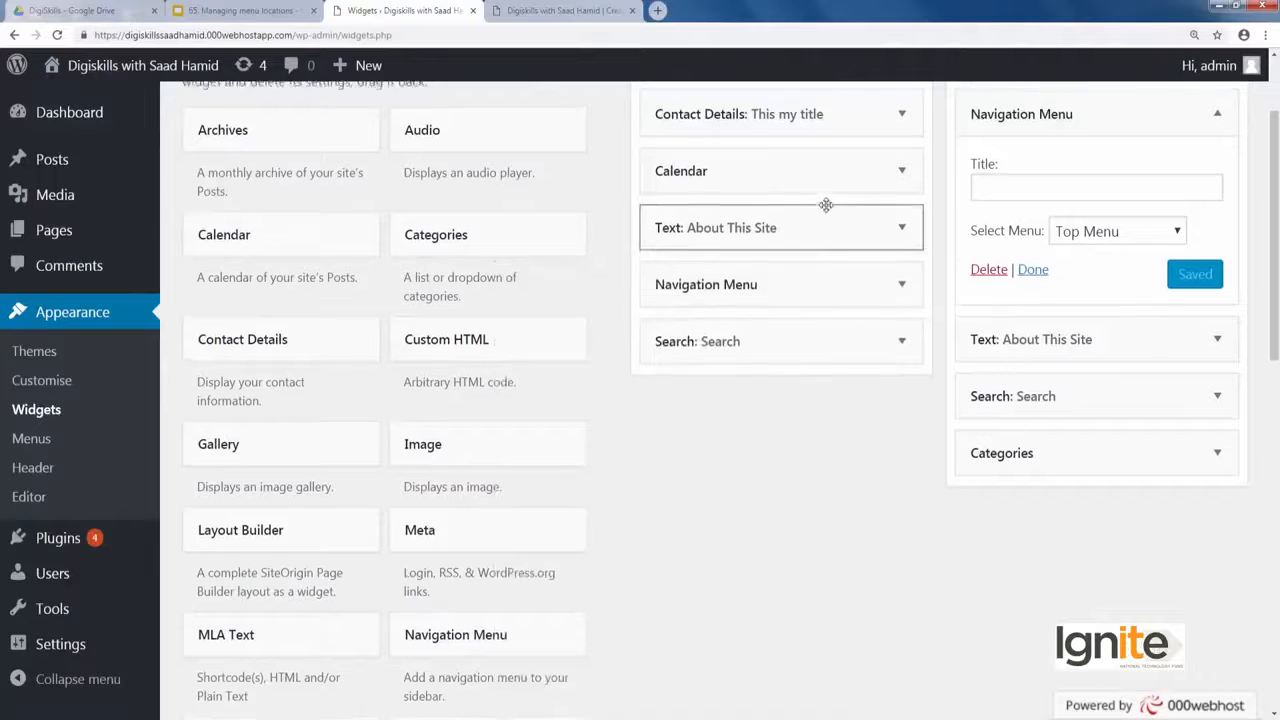
{"action": "scroll", "coordinate": [823, 206], "scroll_direction": "up", "scroll_amount": 2}
{"action": "left_click", "coordinate": [902, 309]}
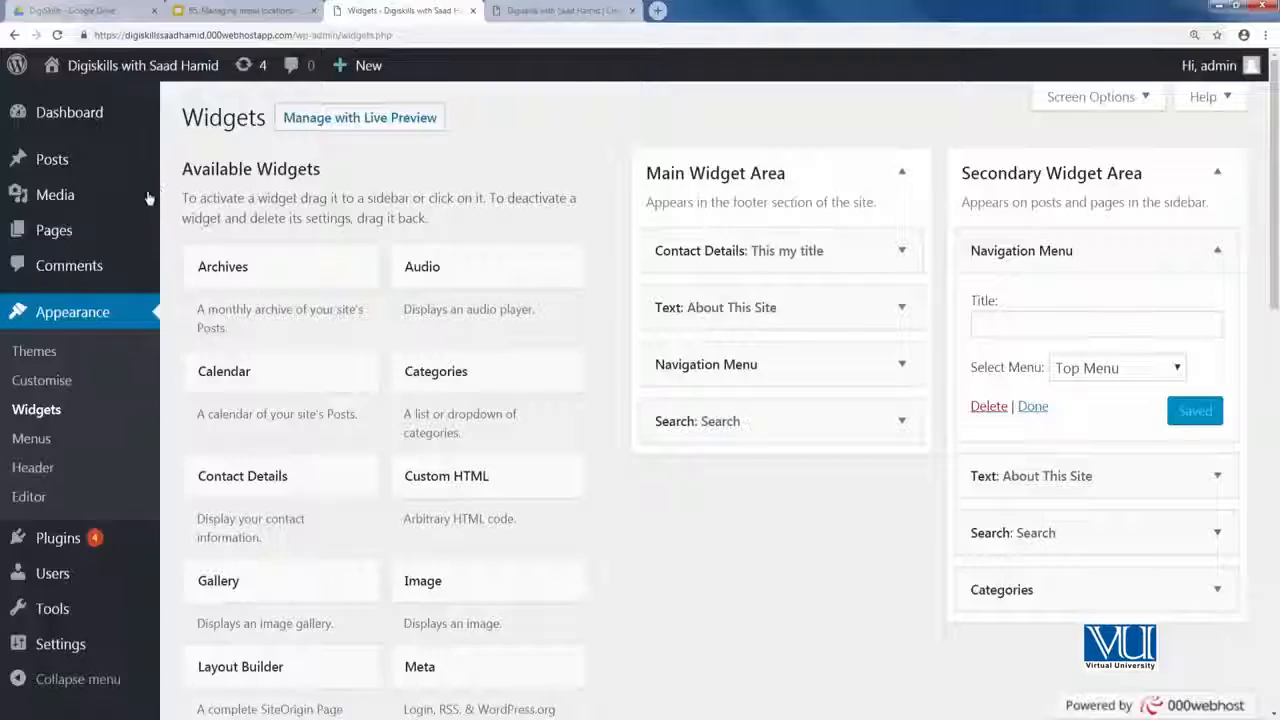
Open the About DigiSkills page in Page Builder with its existing content copied over, and delete the SiteOrigin Editor widget
{"action": "mouse_move", "coordinate": [55, 229]}
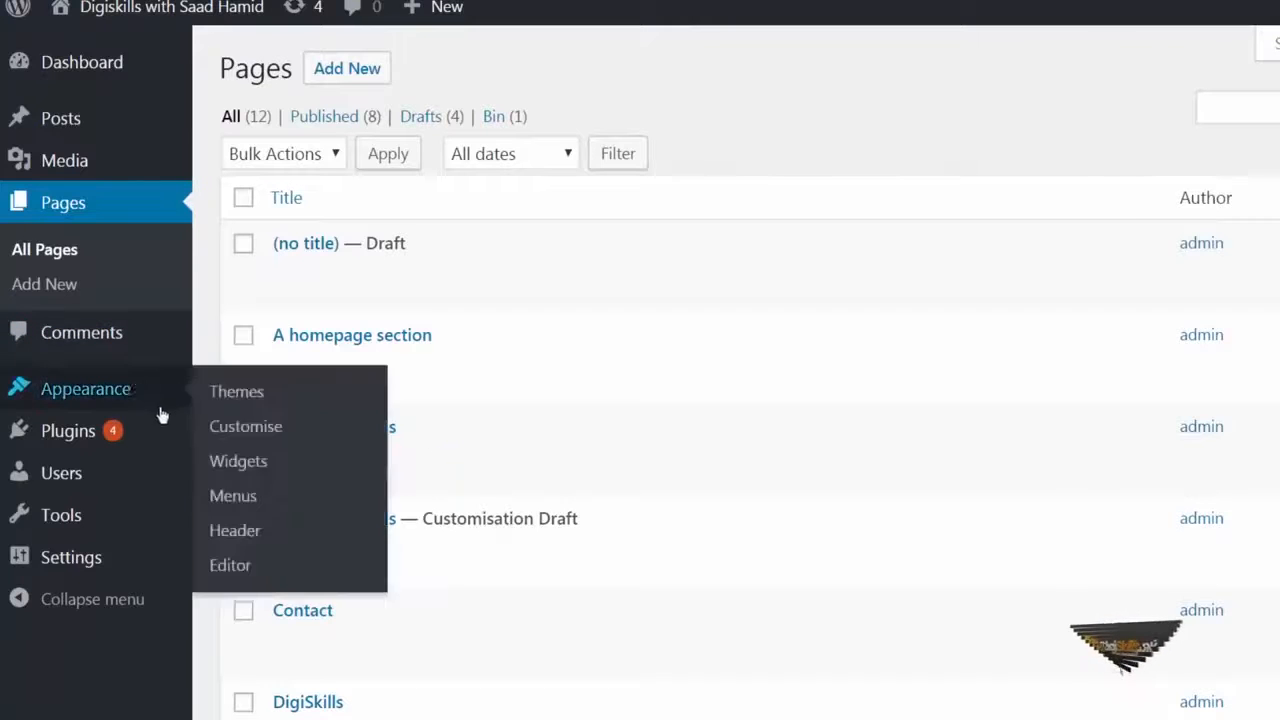
{"action": "mouse_move", "coordinate": [183, 444]}
{"action": "mouse_move", "coordinate": [322, 480]}
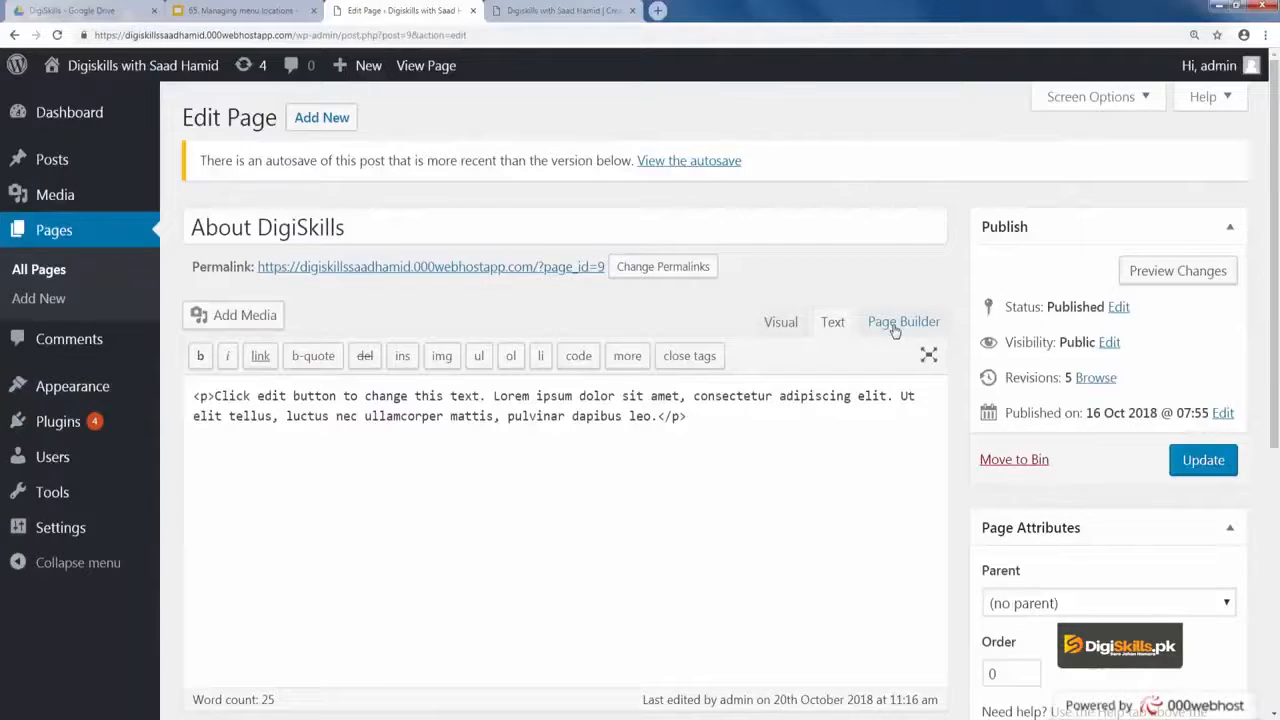
{"action": "left_click", "coordinate": [900, 323]}
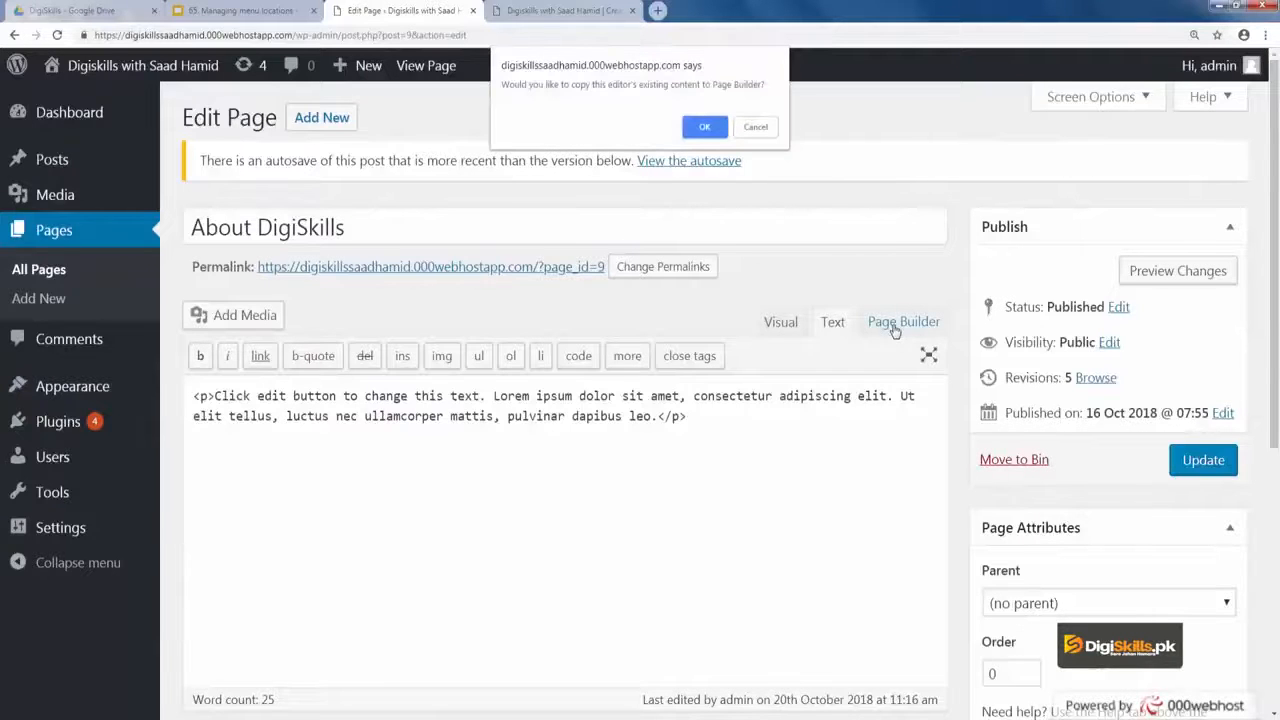
{"action": "left_click", "coordinate": [704, 127]}
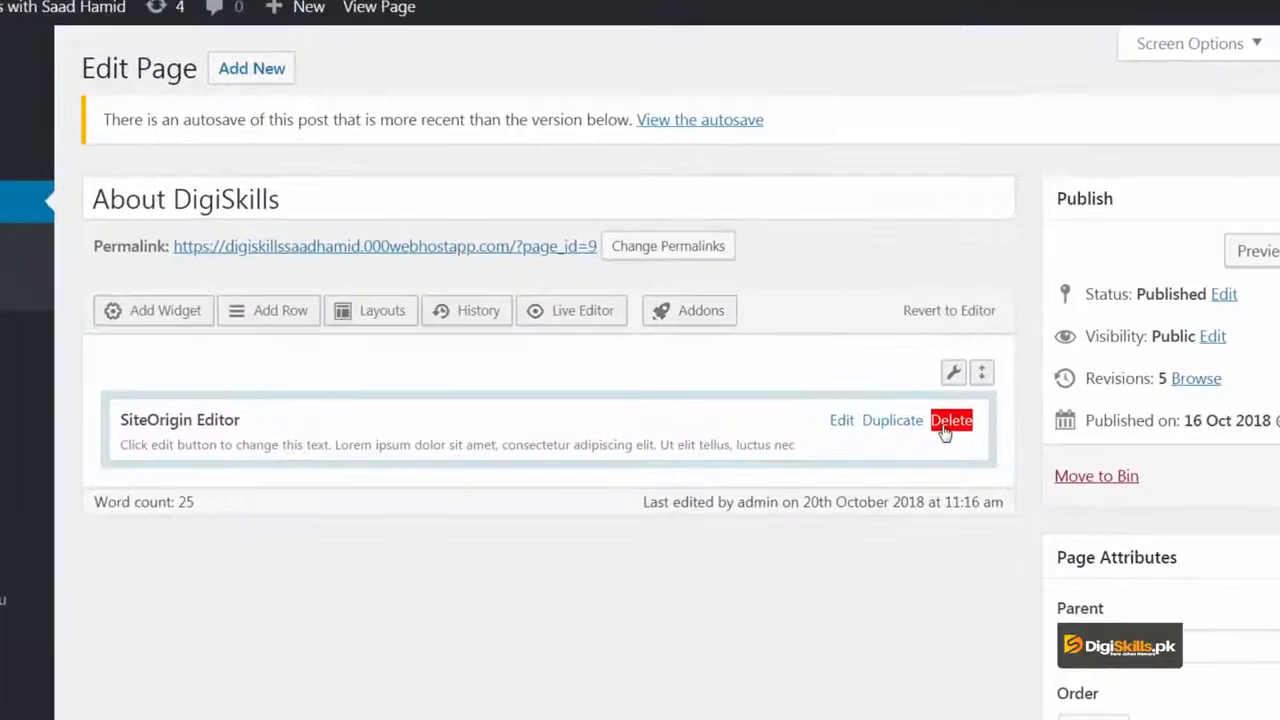
{"action": "left_click", "coordinate": [882, 413]}
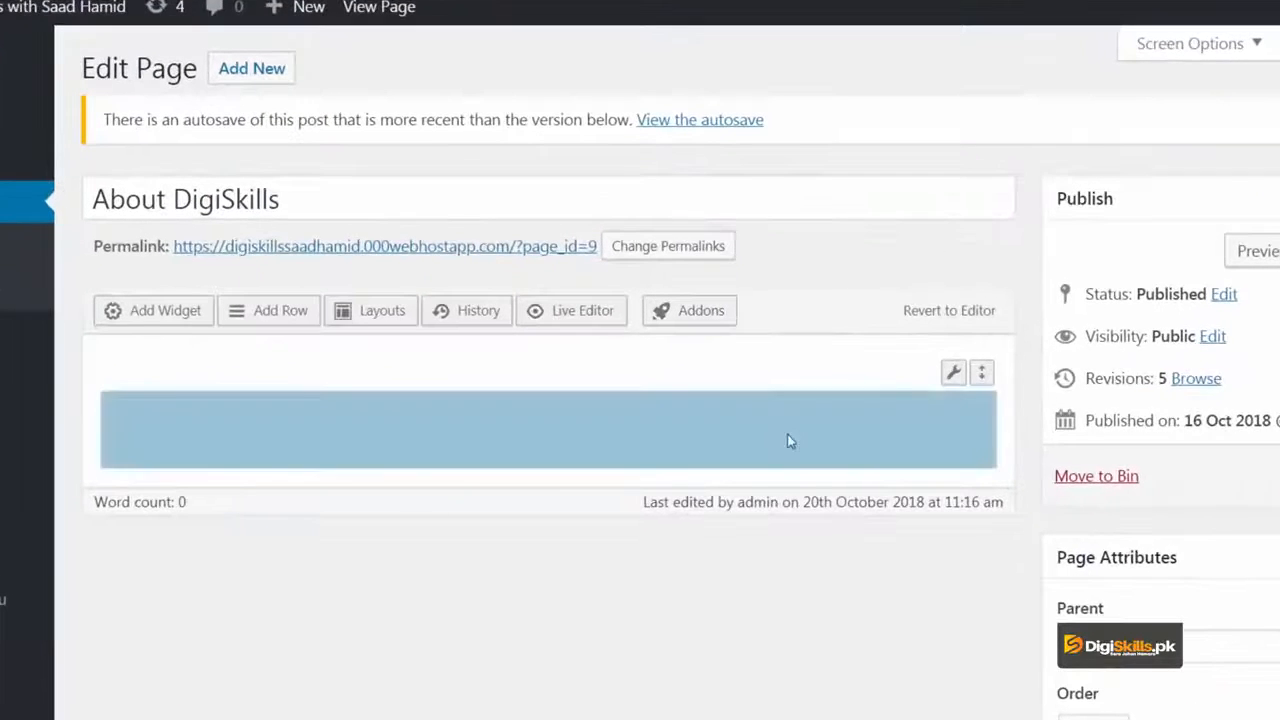
Add a Navigation Menu widget set to Top Menu to the About DigiSkills page and update the page
{"action": "left_click", "coordinate": [166, 311]}
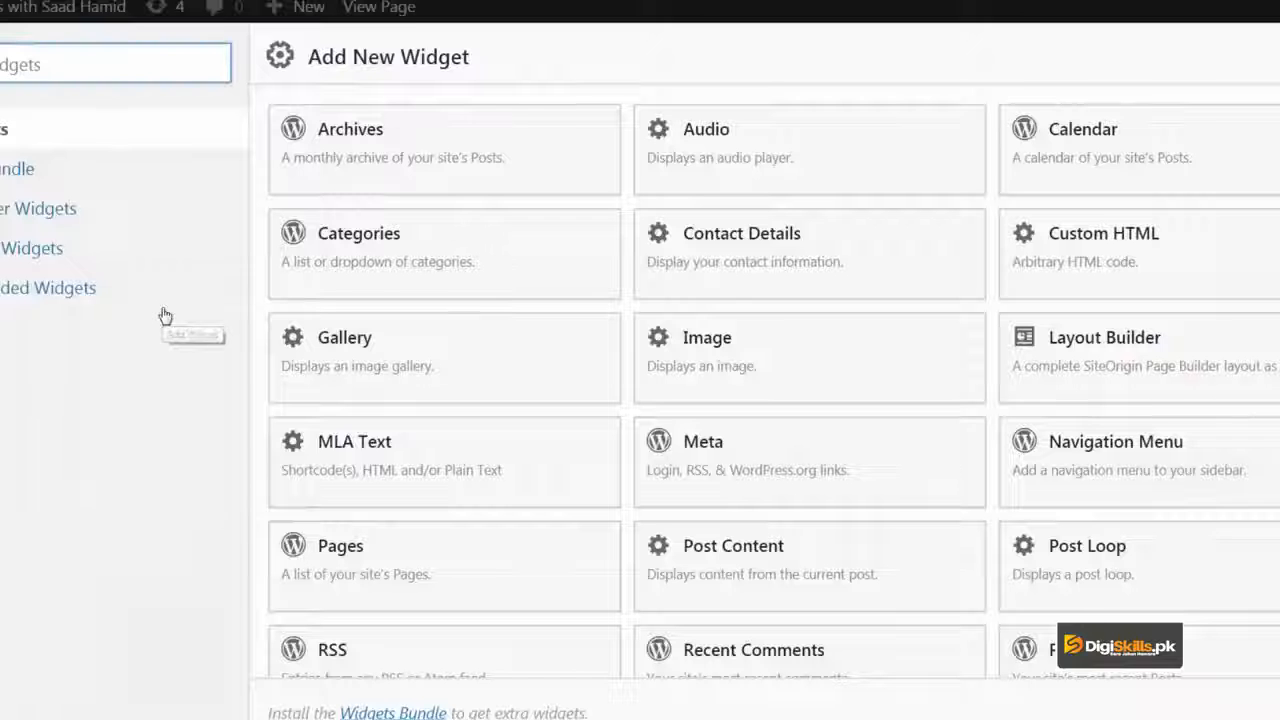
{"action": "left_click", "coordinate": [1024, 472]}
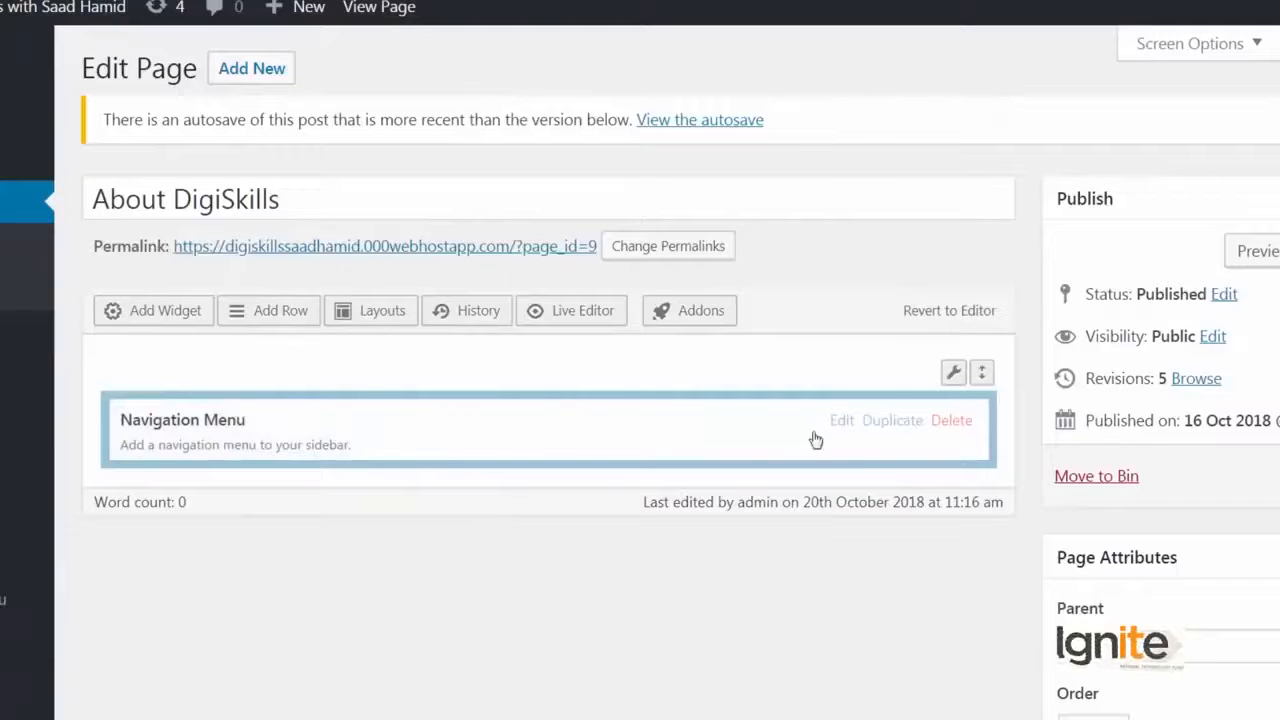
{"action": "left_click", "coordinate": [843, 424]}
{"action": "left_click", "coordinate": [230, 214]}
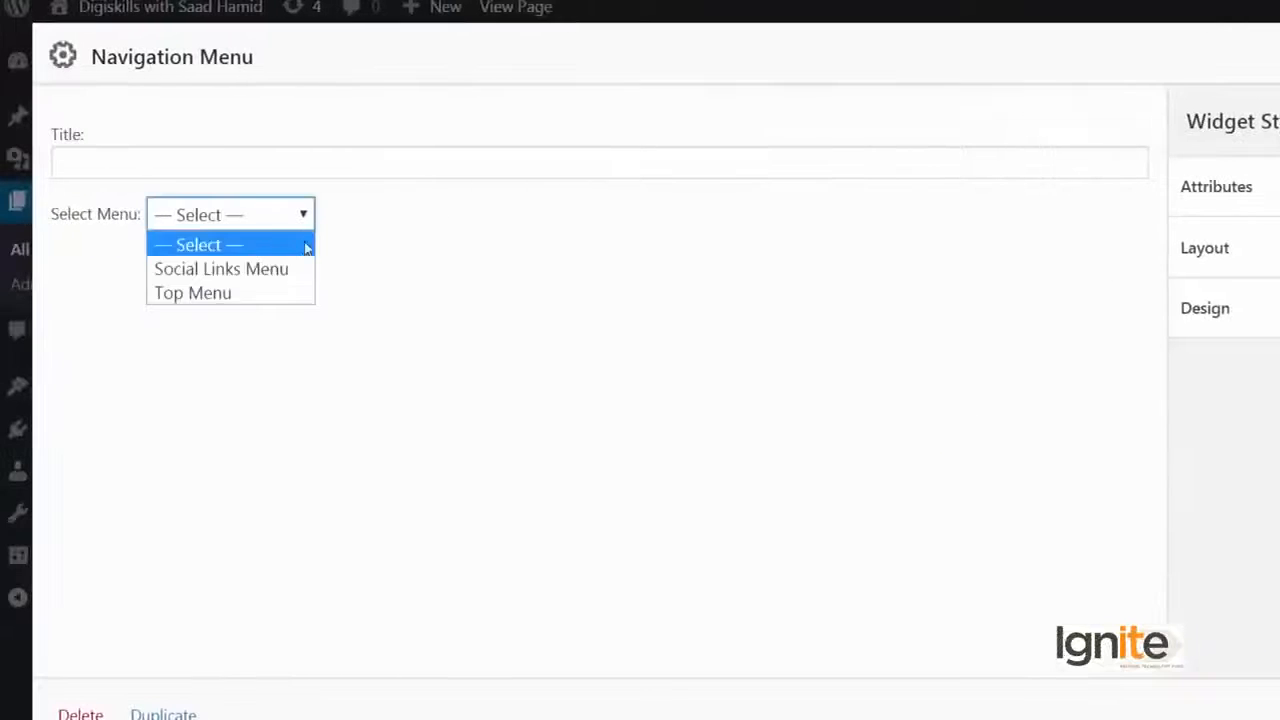
{"action": "left_click", "coordinate": [285, 292]}
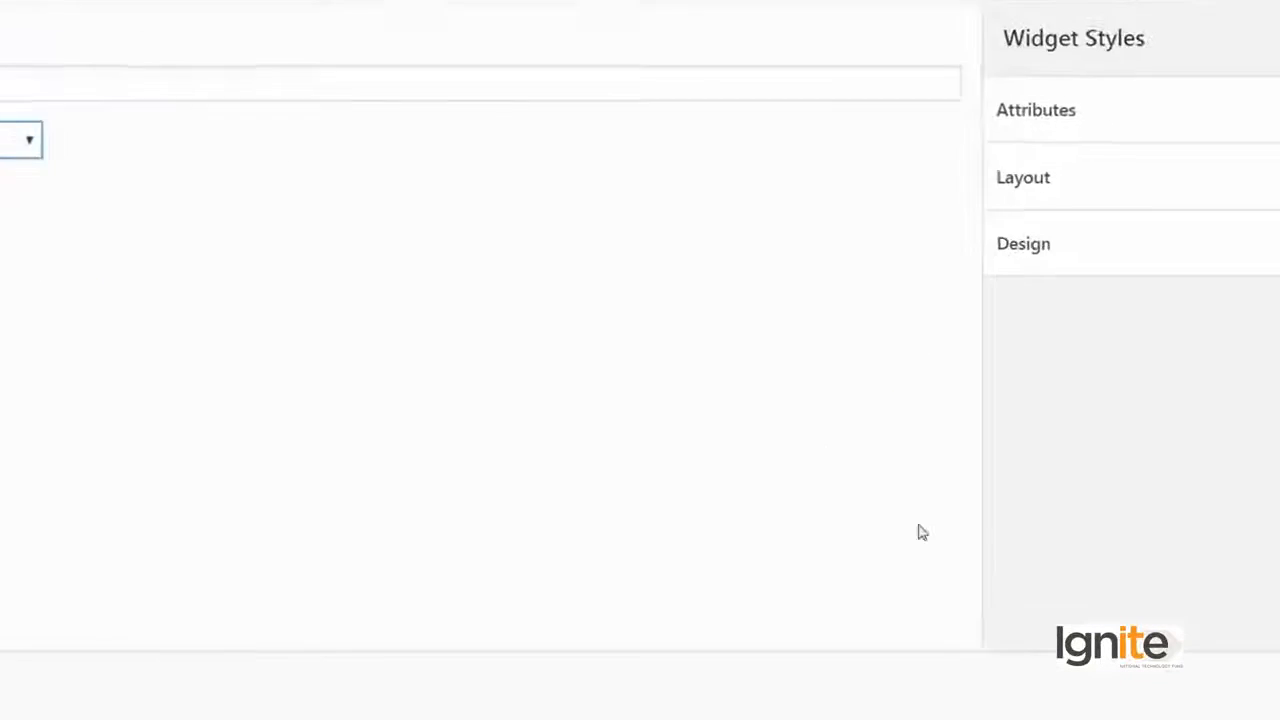
{"action": "left_click", "coordinate": [1206, 685]}
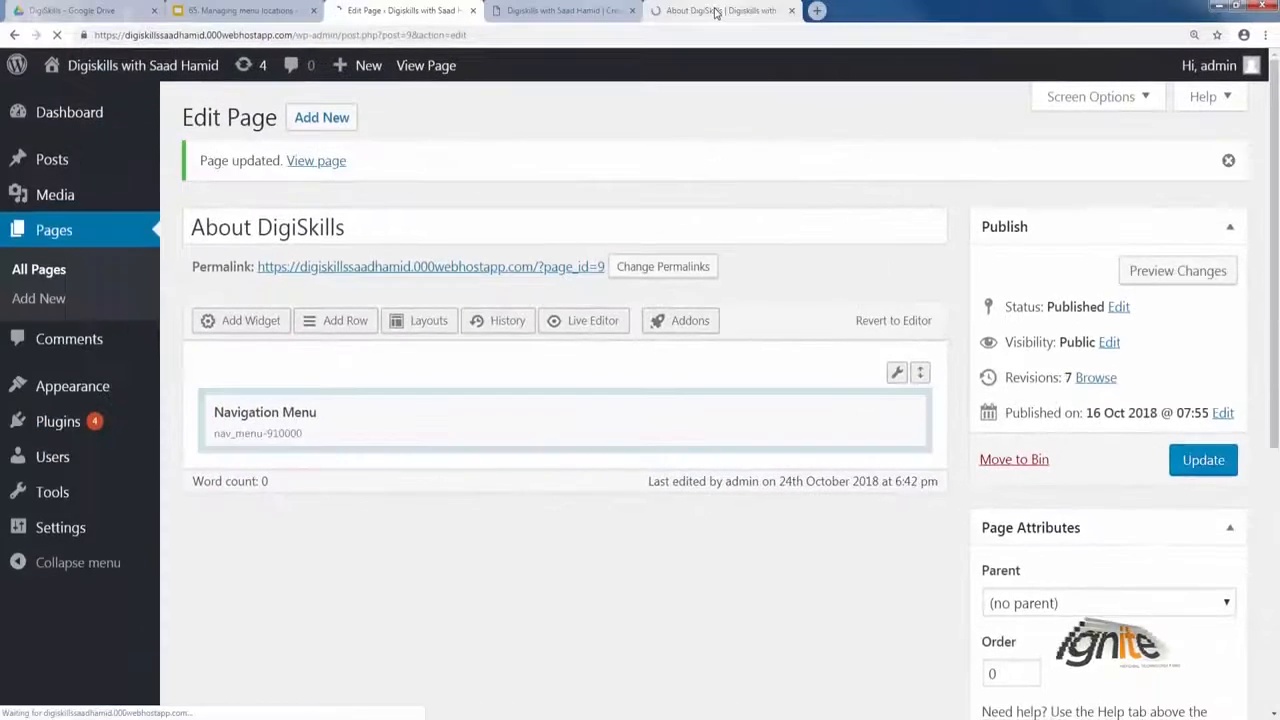
Reload the live About DigiSkills page and check the menu in its content area
{"action": "left_click", "coordinate": [712, 11]}
{"action": "key", "text": "F5"}
{"action": "scroll", "coordinate": [528, 370], "scroll_direction": "down", "scroll_amount": 5}
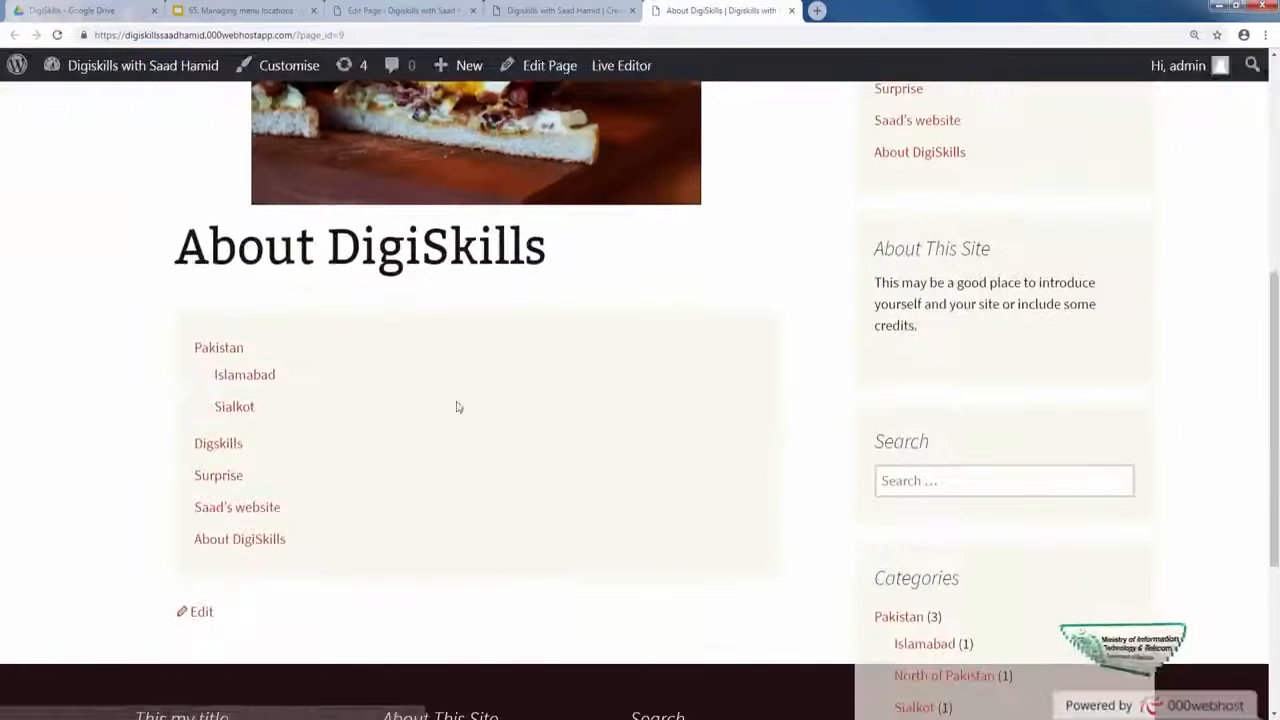
{"action": "scroll", "coordinate": [375, 441], "scroll_direction": "up", "scroll_amount": 1}
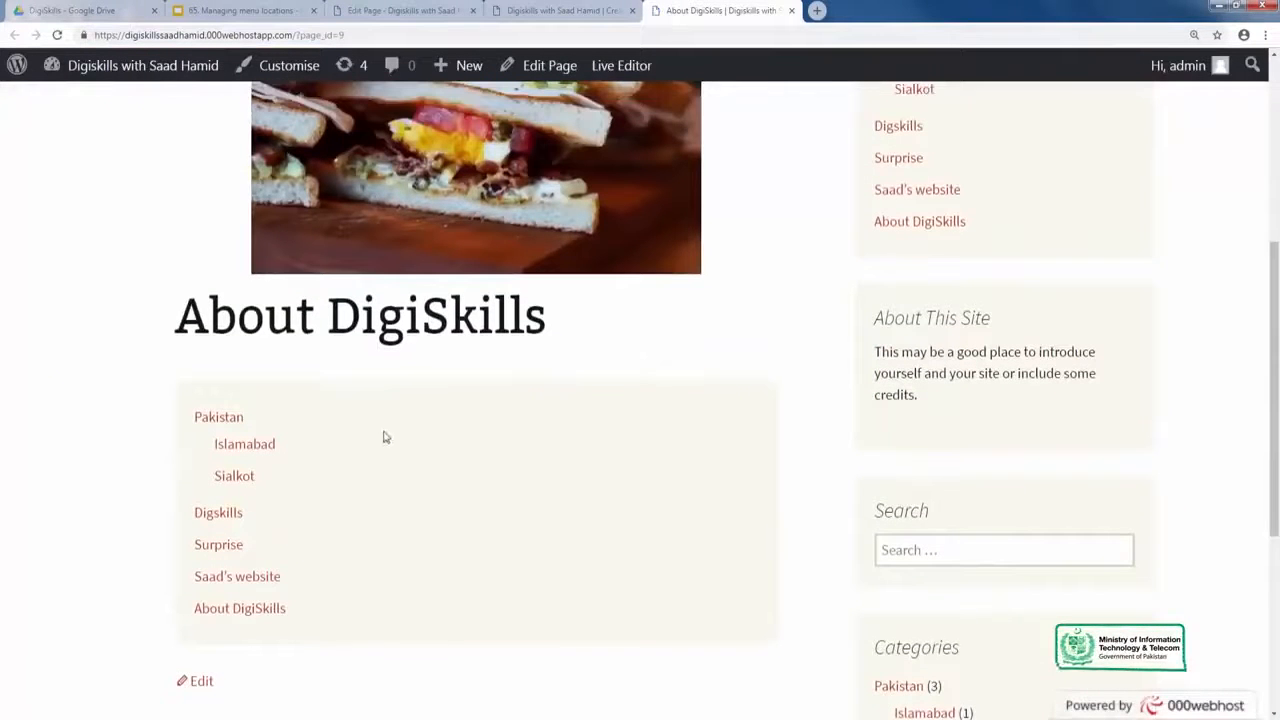